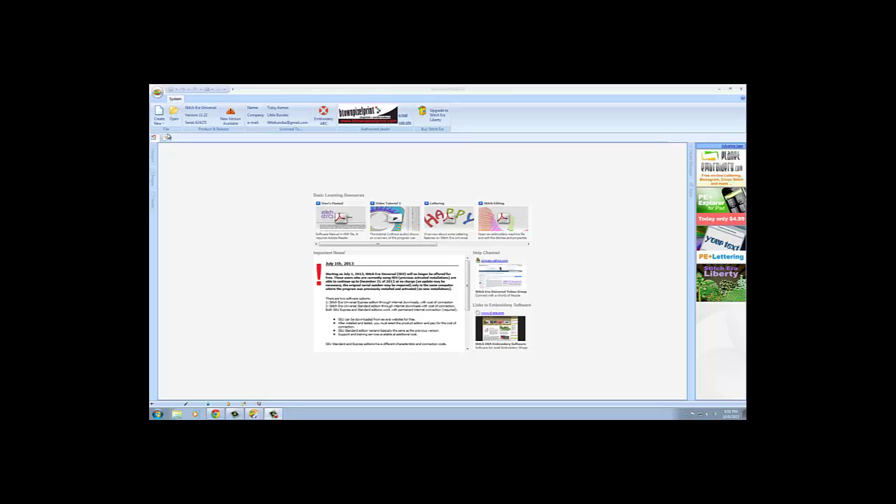
# Start a blank design with the simple wizard and set the fabric type to Knits.
pyautogui.click(160, 120)
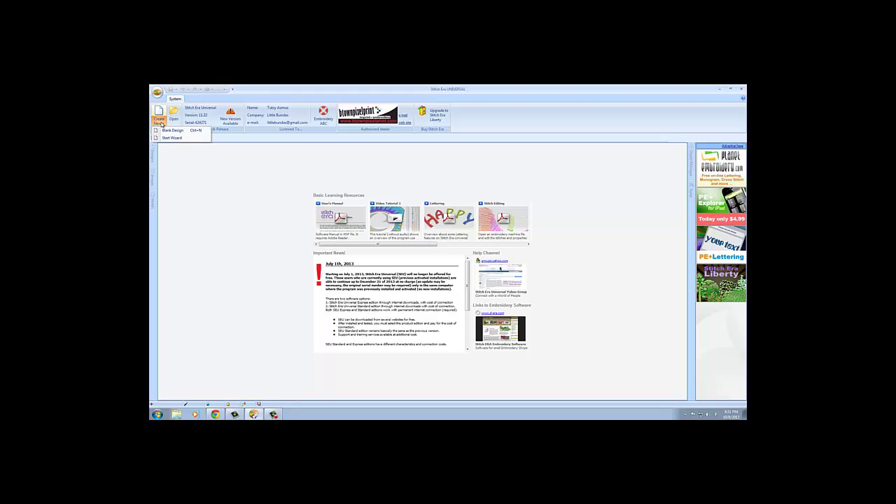
pyautogui.click(164, 138)
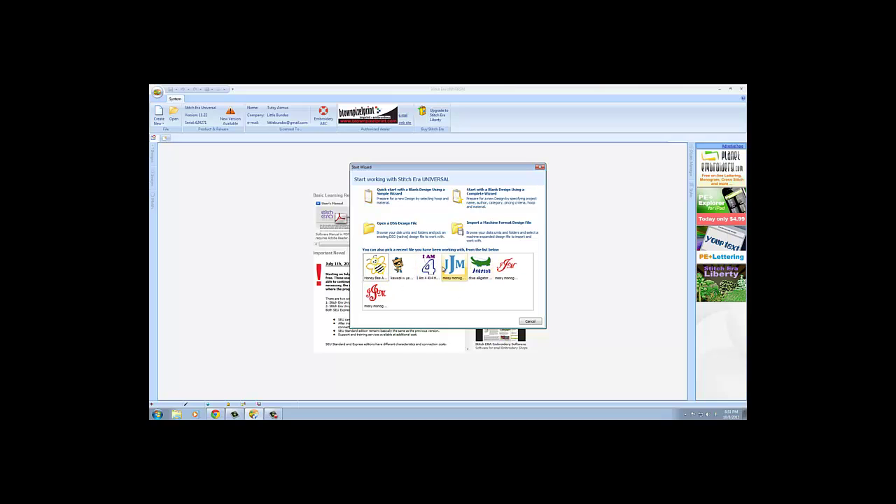
pyautogui.click(390, 195)
pyautogui.click(425, 213)
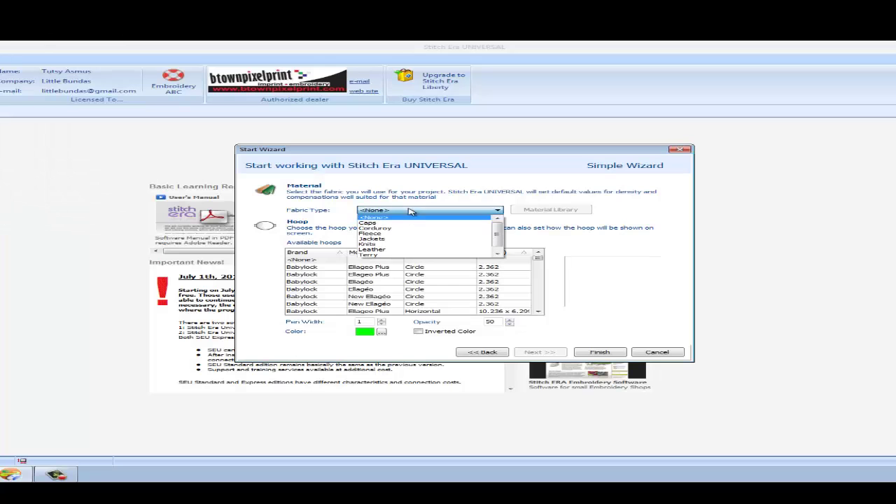
pyautogui.click(389, 247)
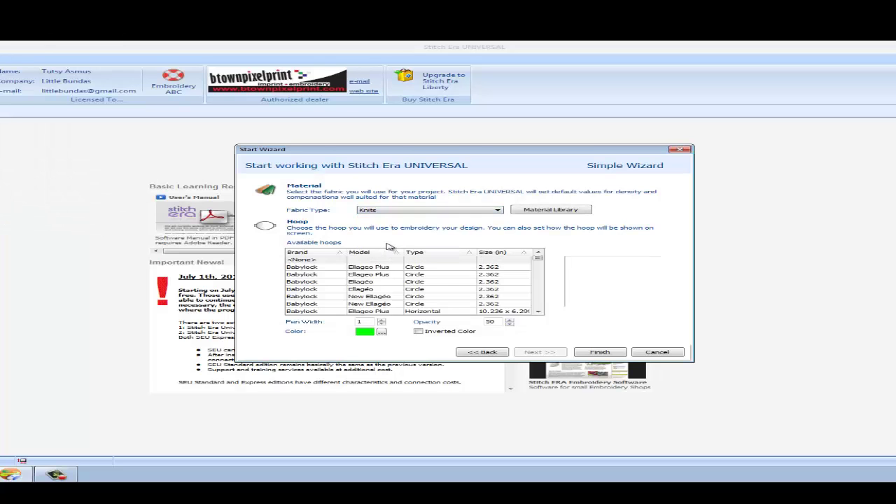
# Filter the hoops to Brother, choose the PE-770 horizontal 7.087 x 5.118 in hoop, and finish creating the design.
pyautogui.click(338, 253)
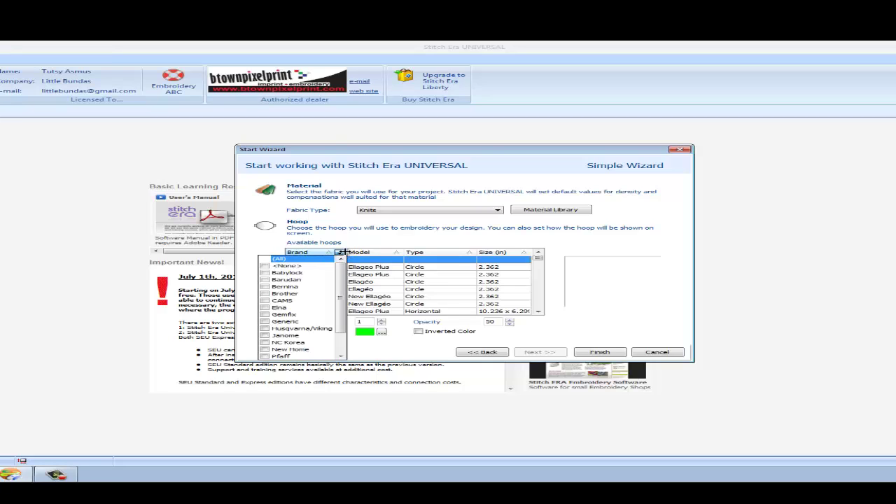
pyautogui.click(300, 295)
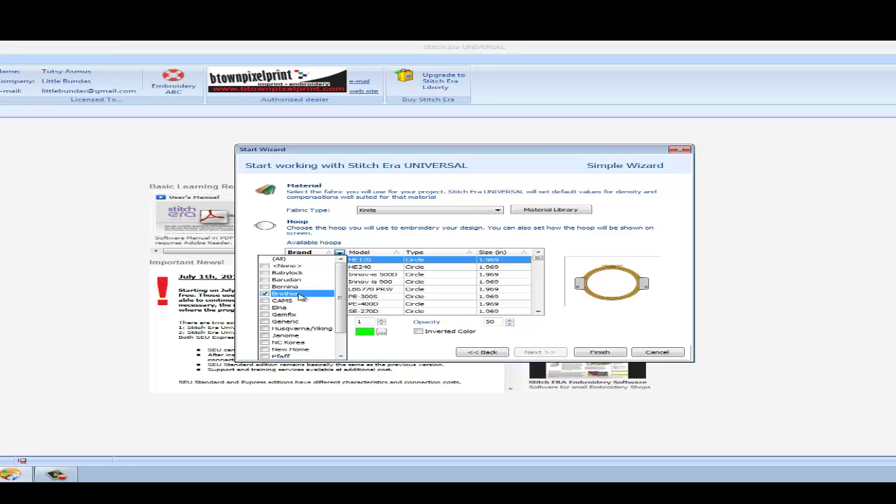
pyautogui.click(368, 253)
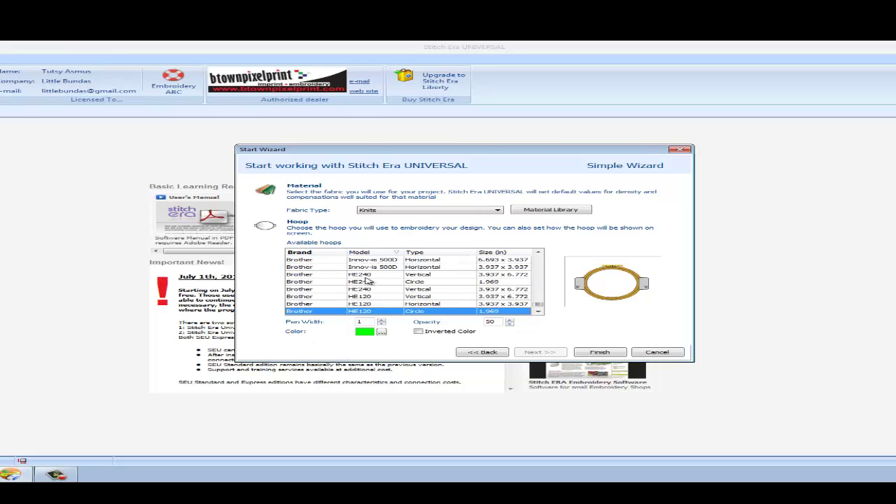
pyautogui.scroll(5, 371, 294)
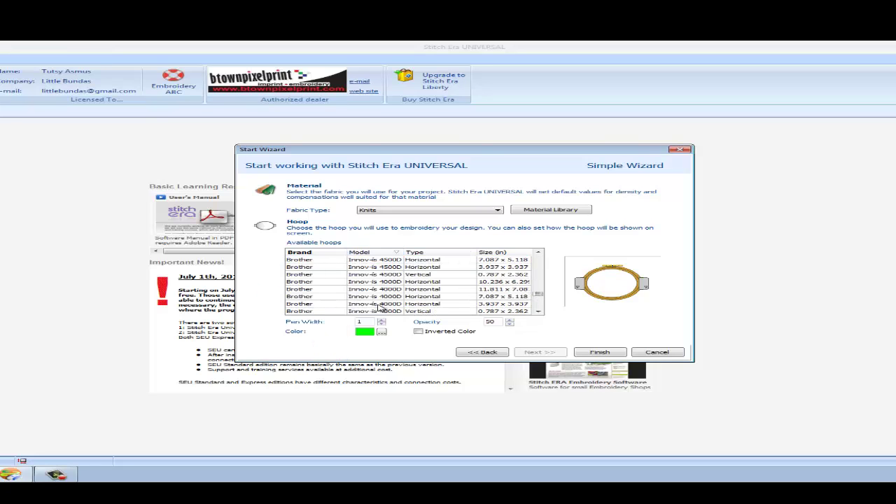
pyautogui.scroll(5, 378, 308)
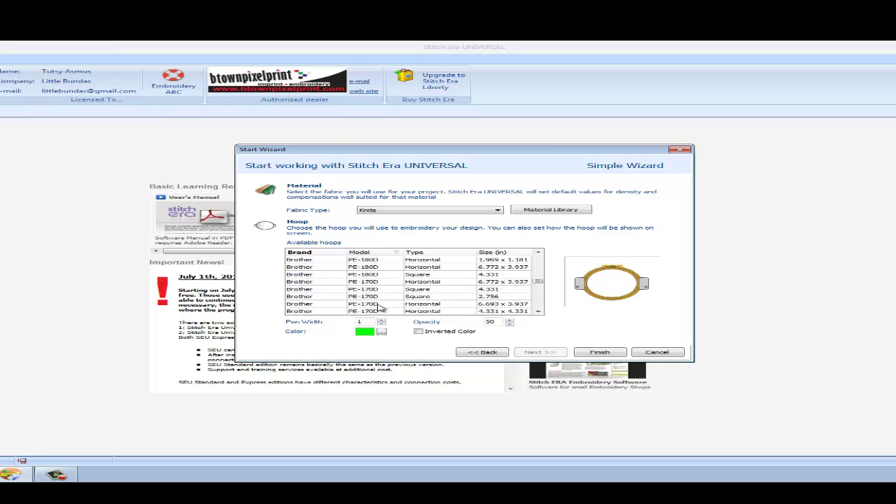
pyautogui.scroll(4, 378, 308)
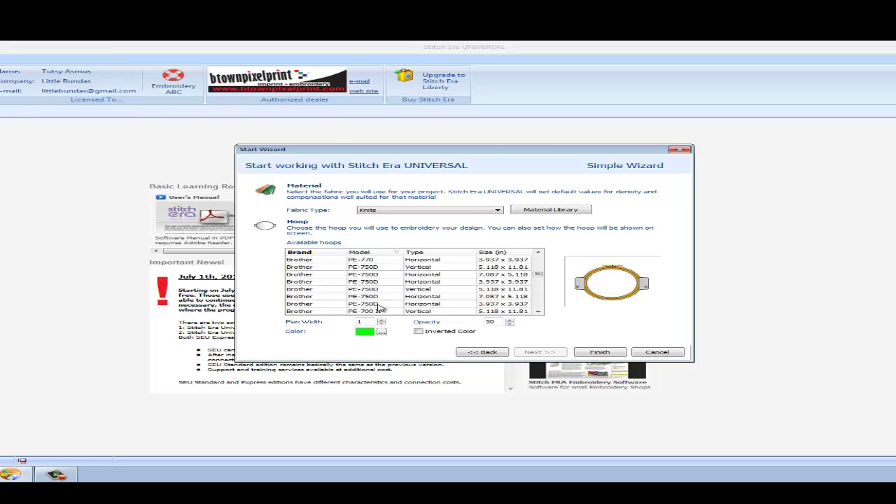
pyautogui.scroll(2, 374, 272)
pyautogui.scroll(-1, 392, 288)
pyautogui.click(518, 297)
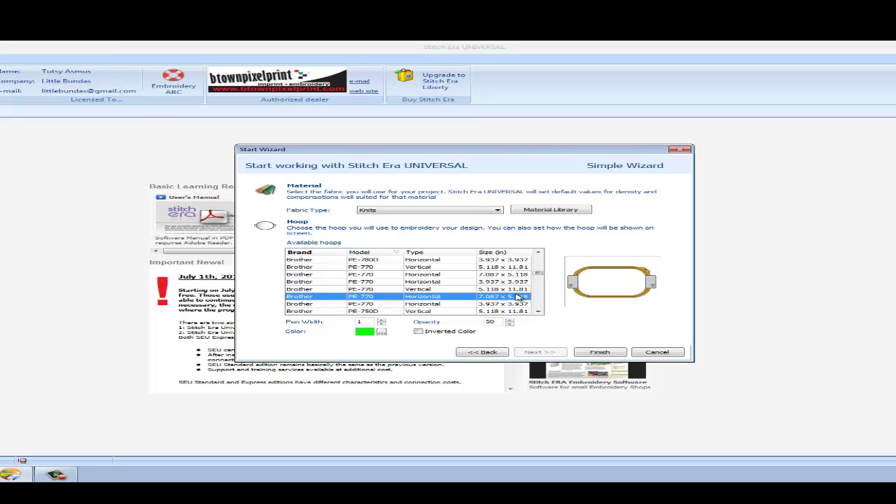
pyautogui.click(600, 352)
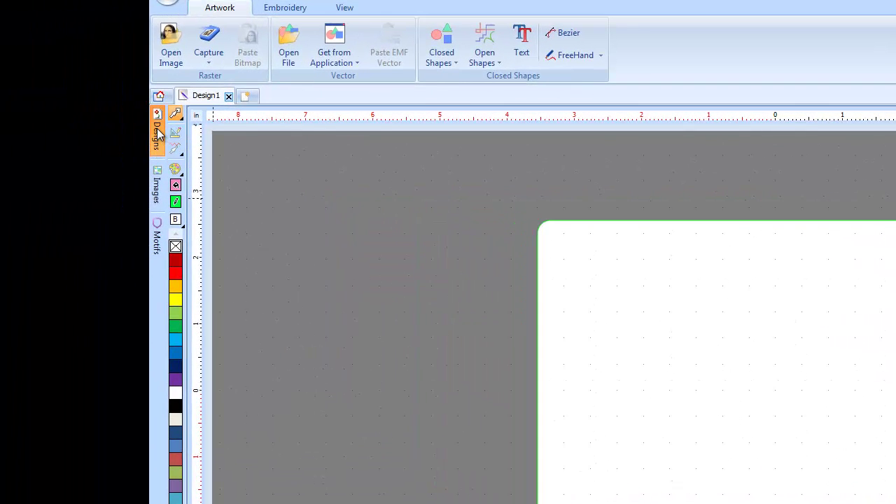
# Browse the machine-format design library to the Mummy folder inside Halloween.
pyautogui.click(160, 133)
pyautogui.click(258, 129)
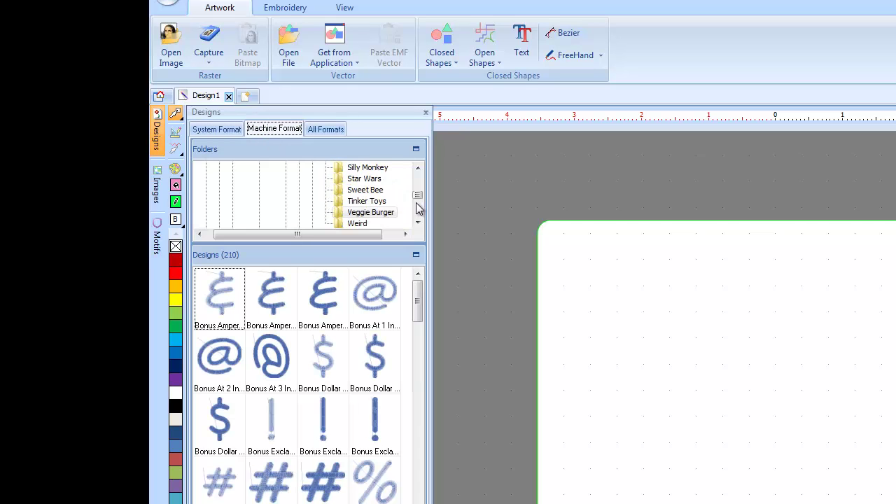
pyautogui.moveTo(417, 172); pyautogui.dragTo(417, 171)
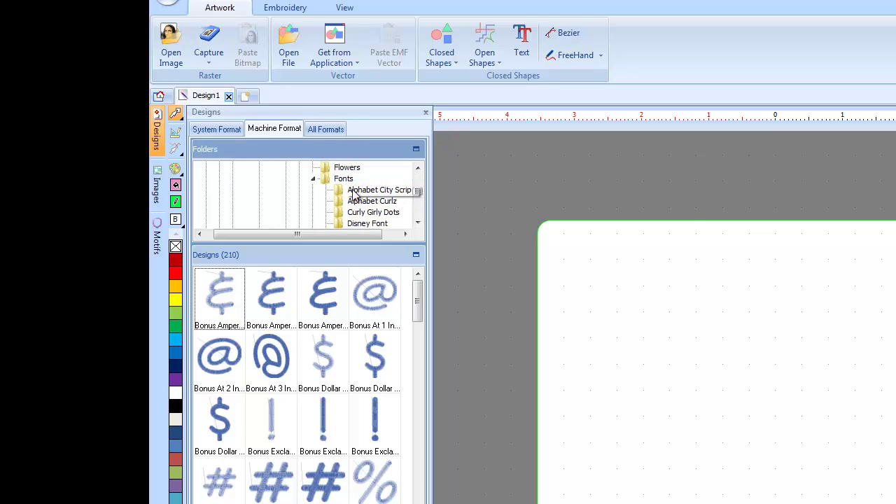
pyautogui.click(314, 181)
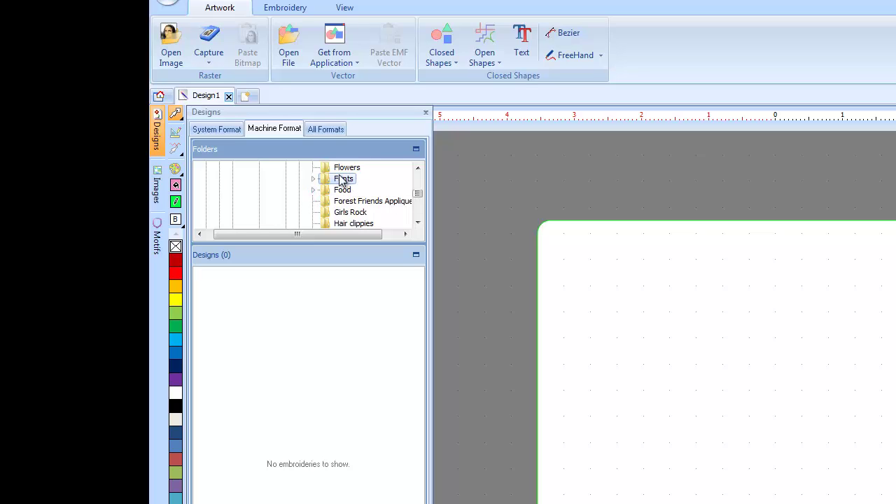
pyautogui.click(416, 222)
pyautogui.click(416, 222)
pyautogui.click(415, 223)
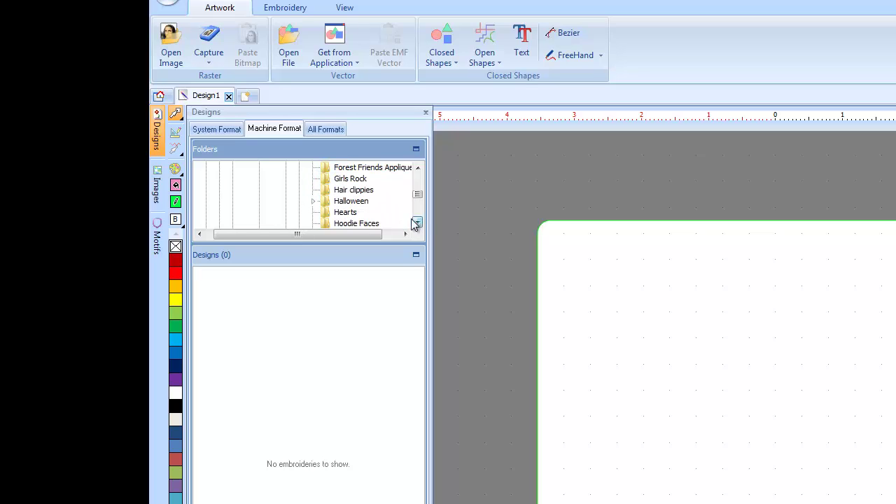
pyautogui.click(359, 201)
pyautogui.doubleClick(357, 202)
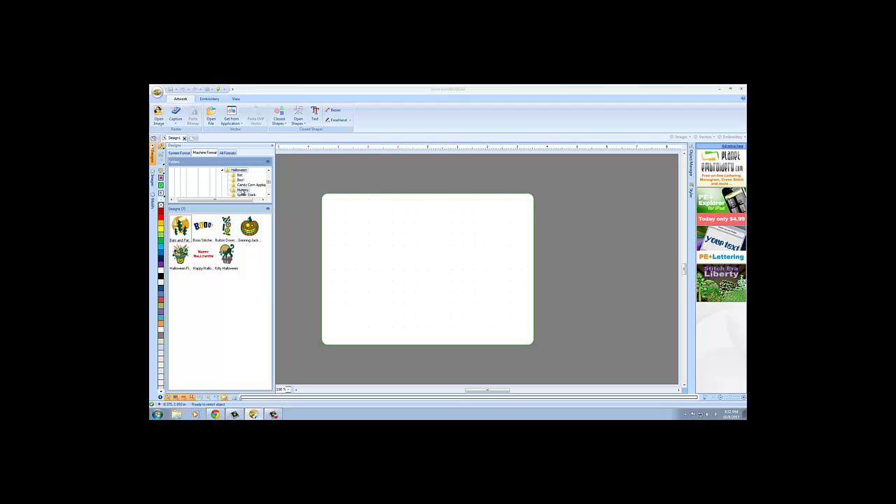
pyautogui.click(356, 213)
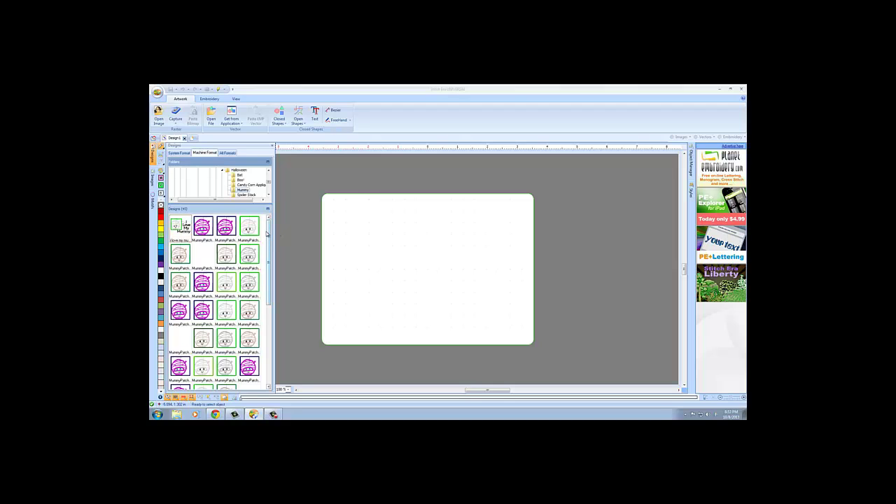
# Insert the green-framed smiling mummy patch design and position it in the upper-left part of the hoop.
pyautogui.scroll(-3, 268, 235)
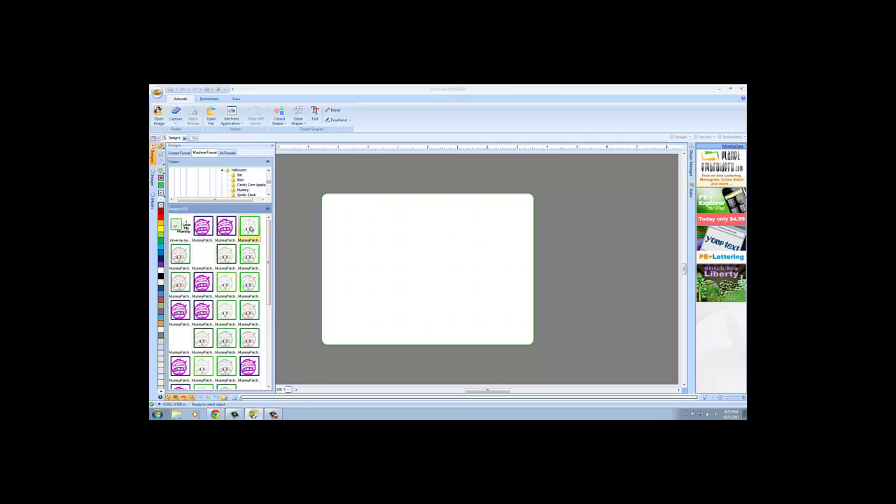
pyautogui.click(252, 231)
pyautogui.moveTo(259, 233); pyautogui.dragTo(342, 213)
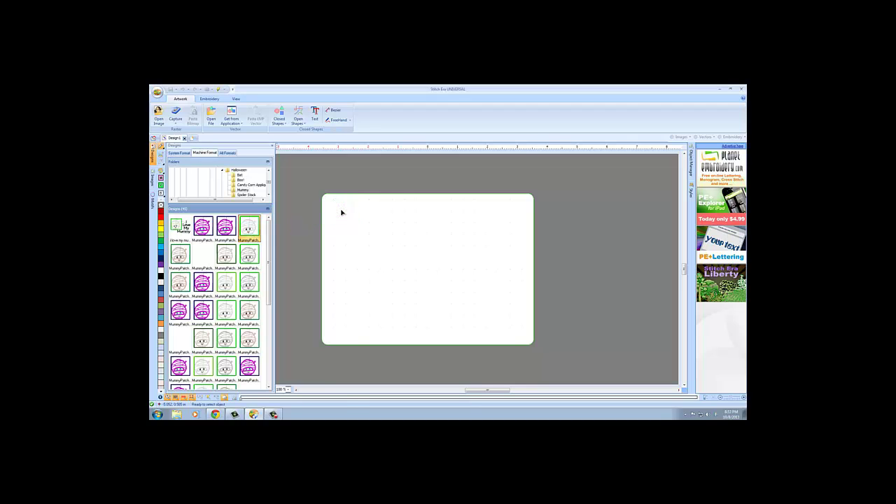
pyautogui.click(488, 343)
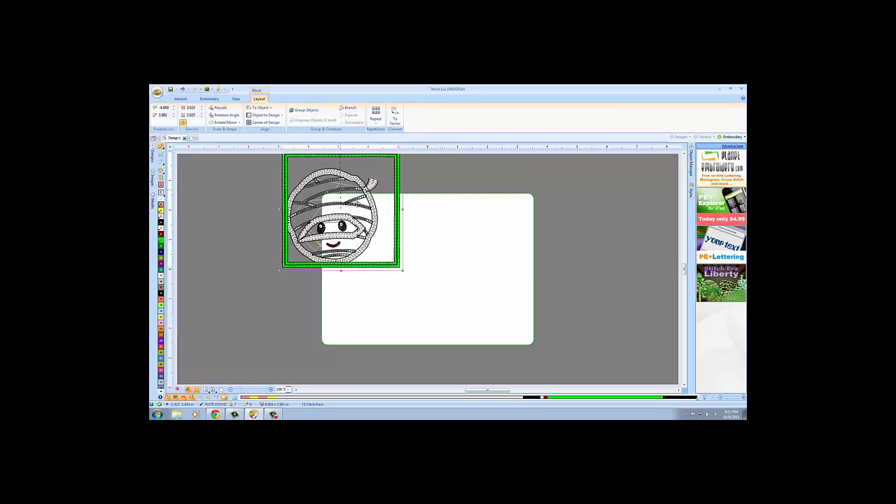
pyautogui.moveTo(341, 210); pyautogui.dragTo(386, 254)
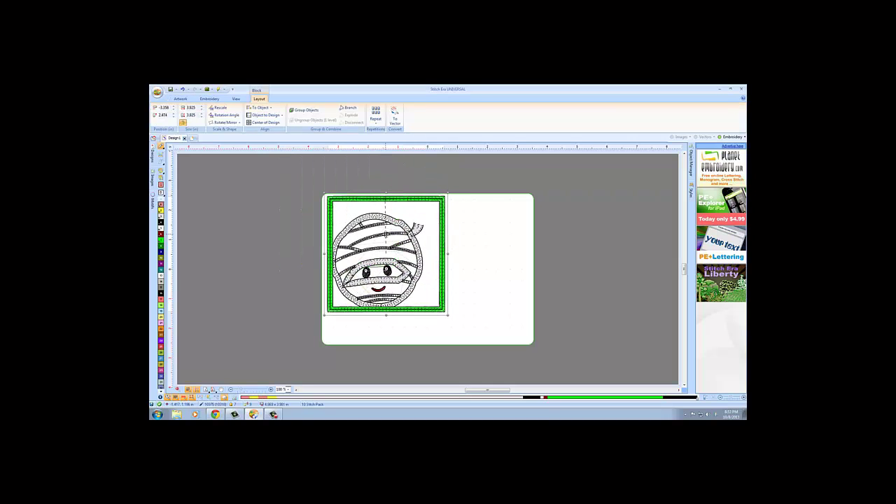
pyautogui.click(457, 317)
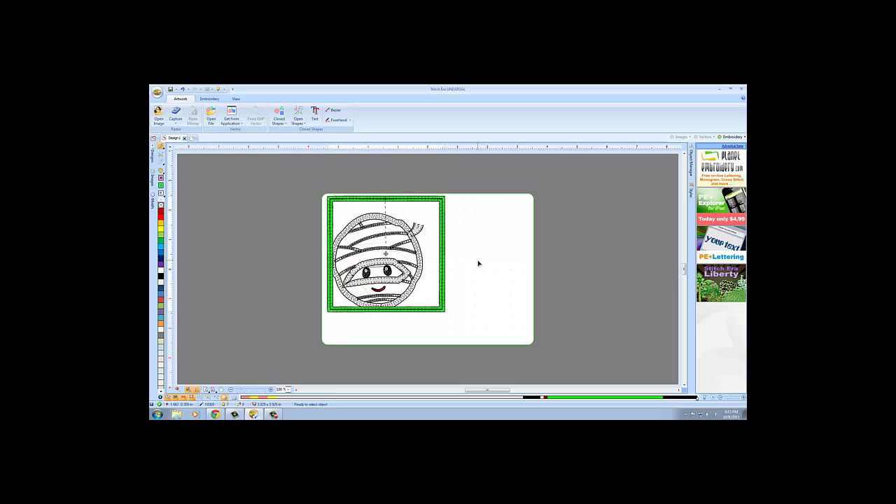
# Reopen the design library, collapse the Halloween folder, and expand the Fonts folder.
pyautogui.click(153, 157)
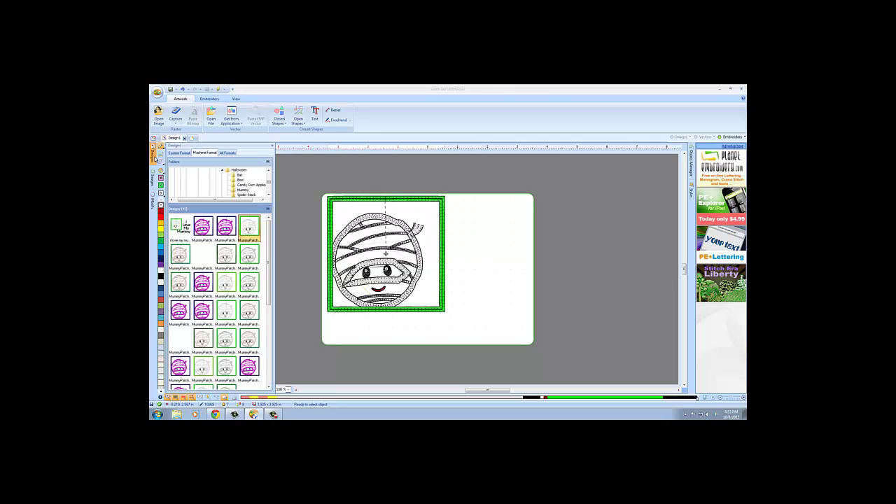
pyautogui.click(224, 172)
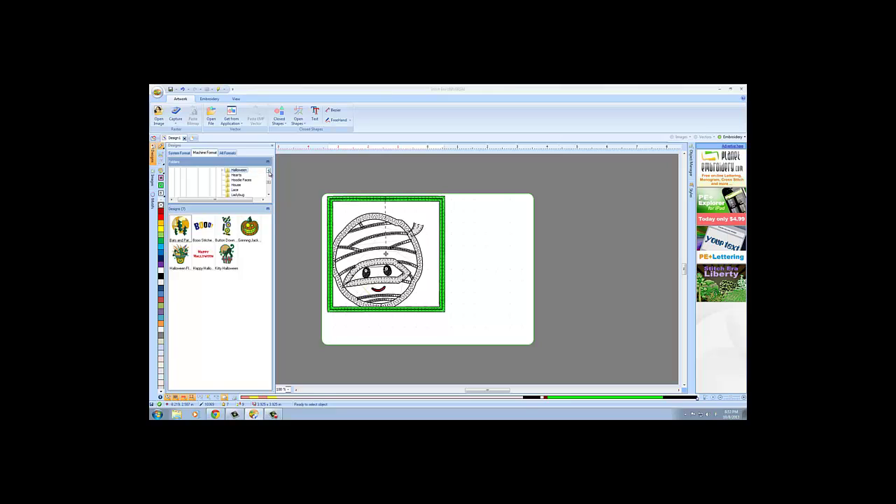
pyautogui.scroll(2, 245, 177)
pyautogui.click(234, 175)
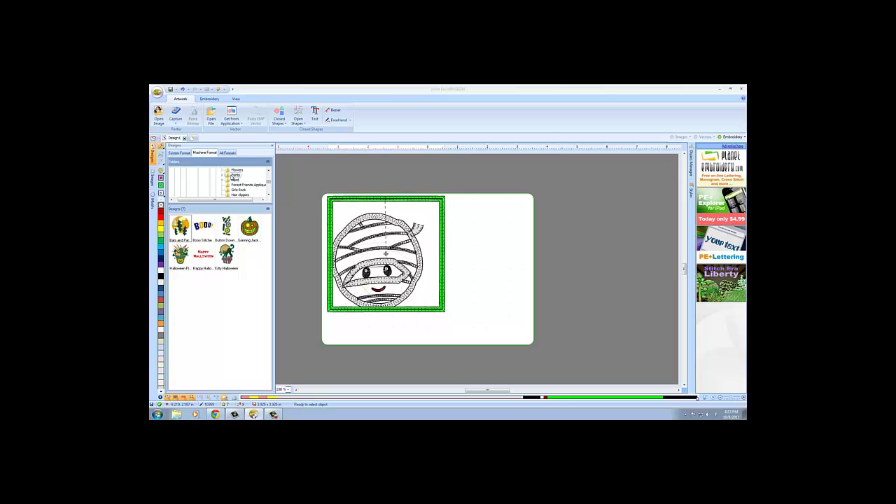
pyautogui.click(223, 176)
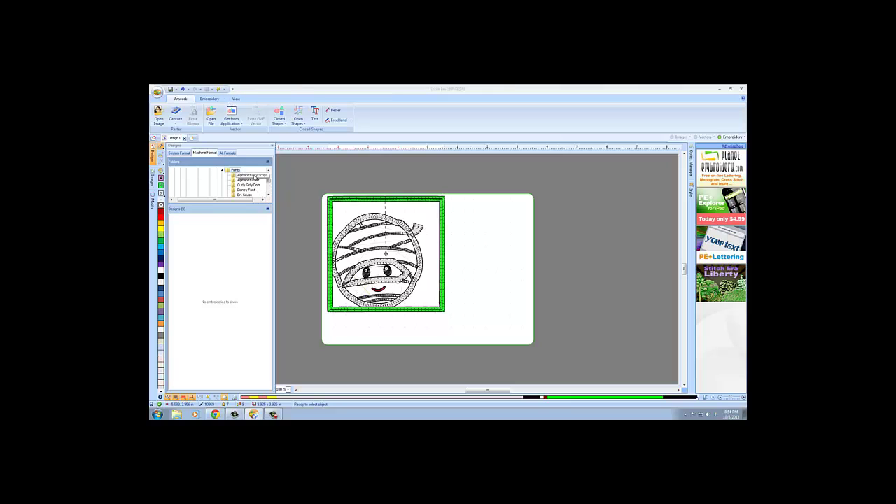
# Open the Veggie Burger font folder within Fonts.
pyautogui.click(268, 195)
pyautogui.click(268, 196)
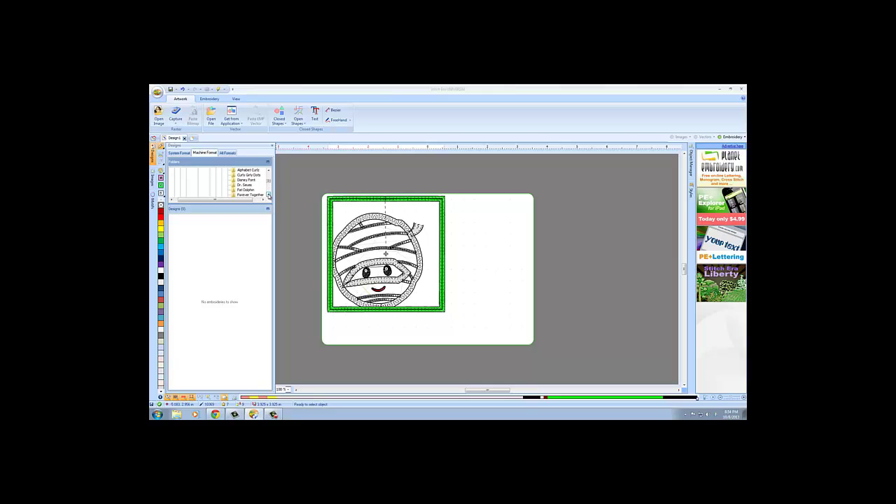
pyautogui.click(268, 195)
pyautogui.click(268, 196)
pyautogui.click(268, 196)
pyautogui.scroll(-5, 268, 195)
pyautogui.click(243, 189)
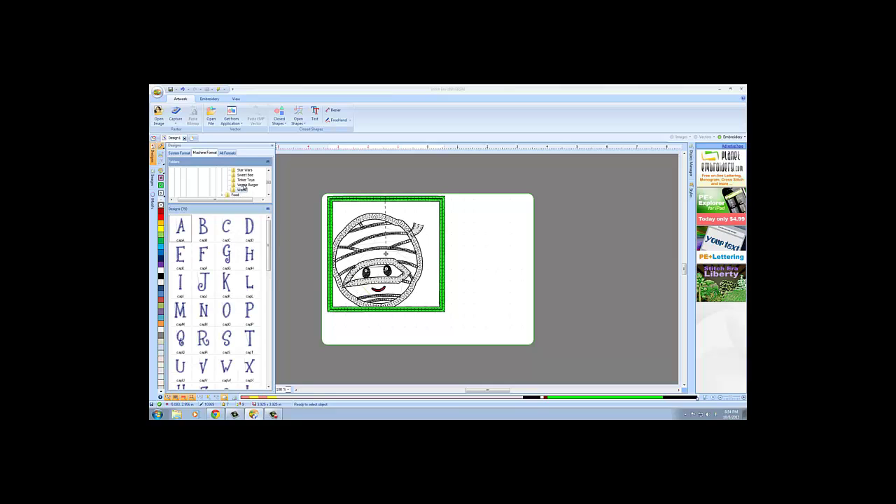
pyautogui.click(243, 185)
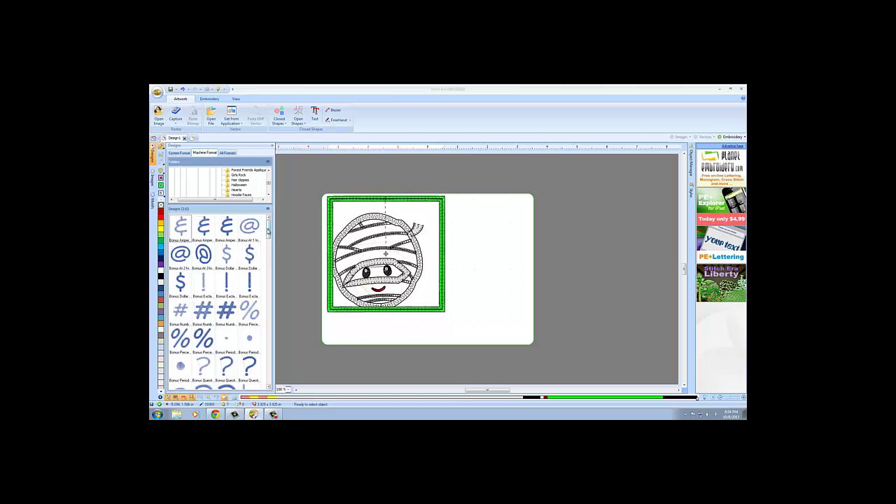
# Insert the 1-inch uppercase I from the Veggie Burger font and position it near the hoop's upper edge, beyond the mummy frame.
pyautogui.scroll(-1, 265, 241)
pyautogui.scroll(-15, 265, 241)
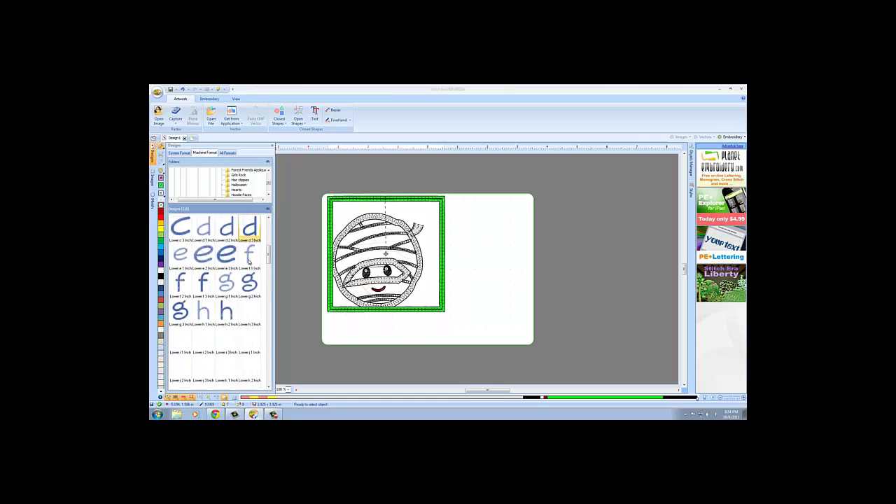
pyautogui.scroll(-10, 248, 262)
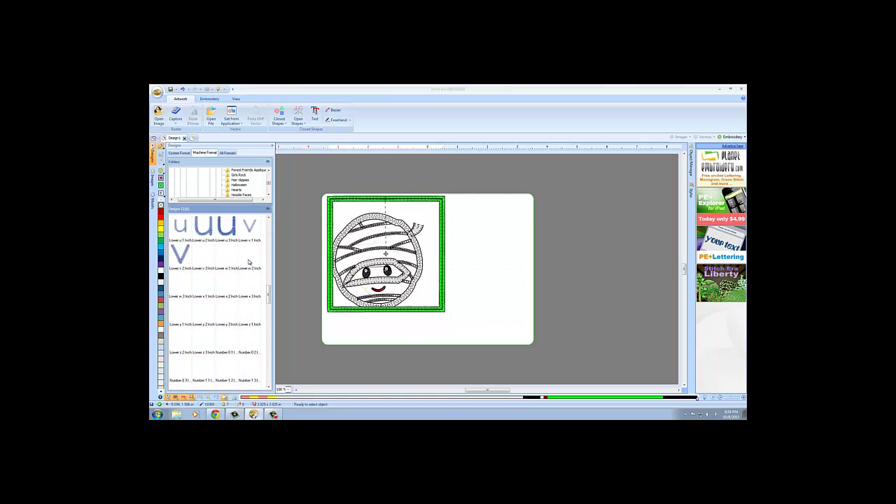
pyautogui.scroll(-6, 248, 262)
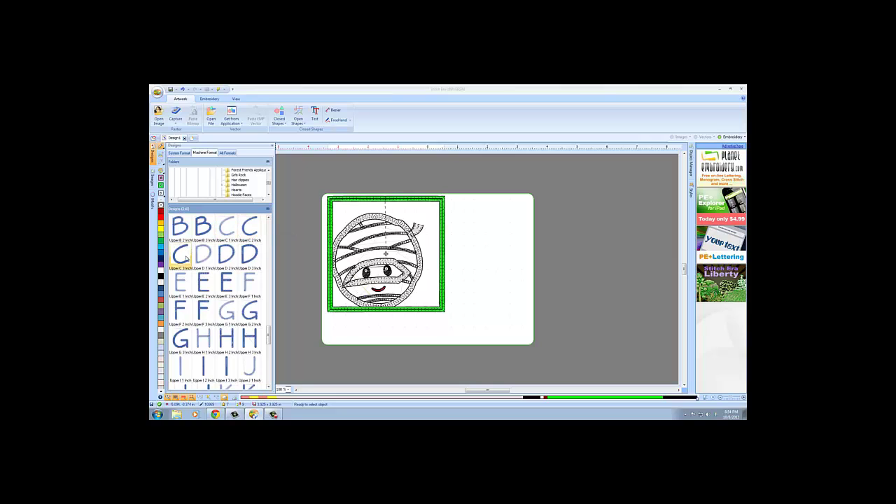
pyautogui.moveTo(186, 259)
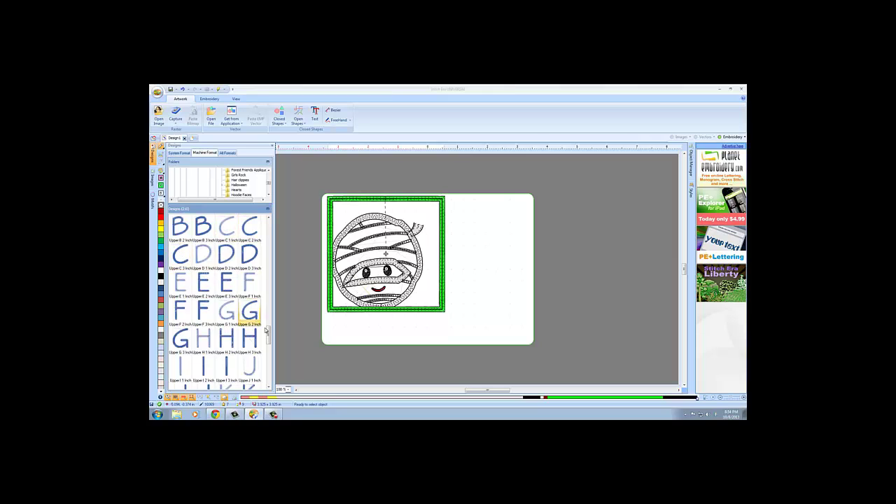
pyautogui.scroll(-1, 234, 342)
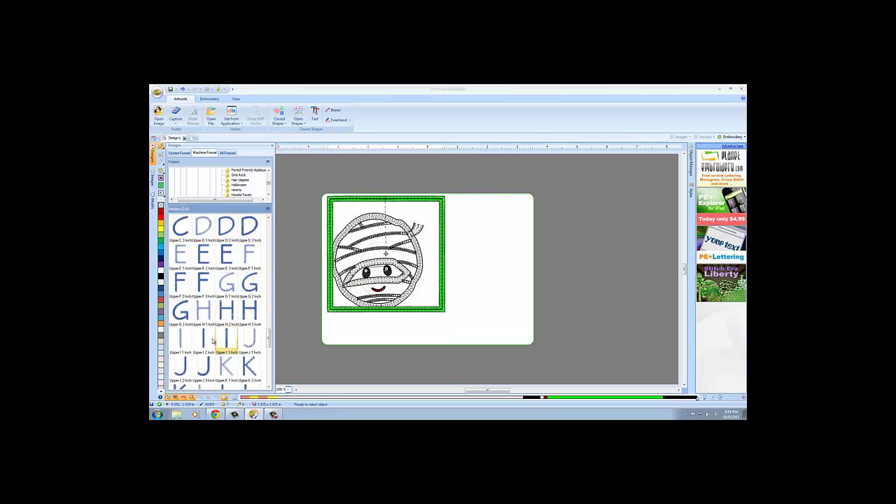
pyautogui.moveTo(180, 340)
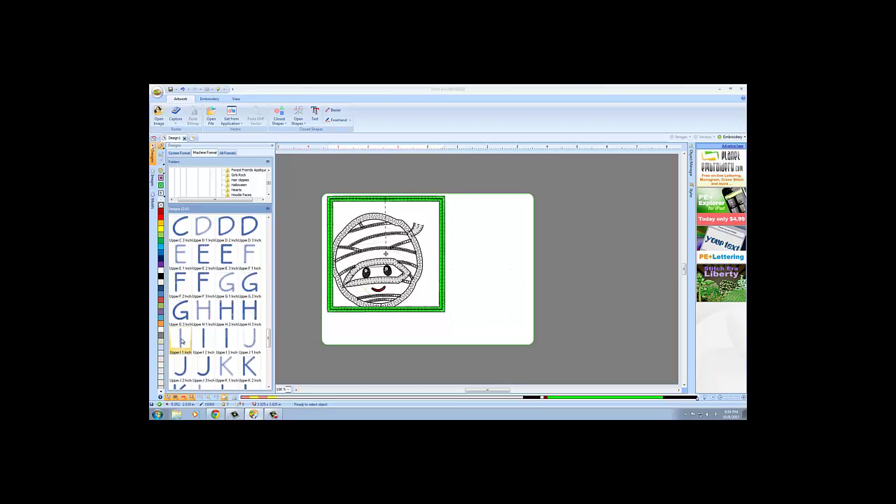
pyautogui.moveTo(181, 341); pyautogui.dragTo(488, 214)
pyautogui.click(489, 344)
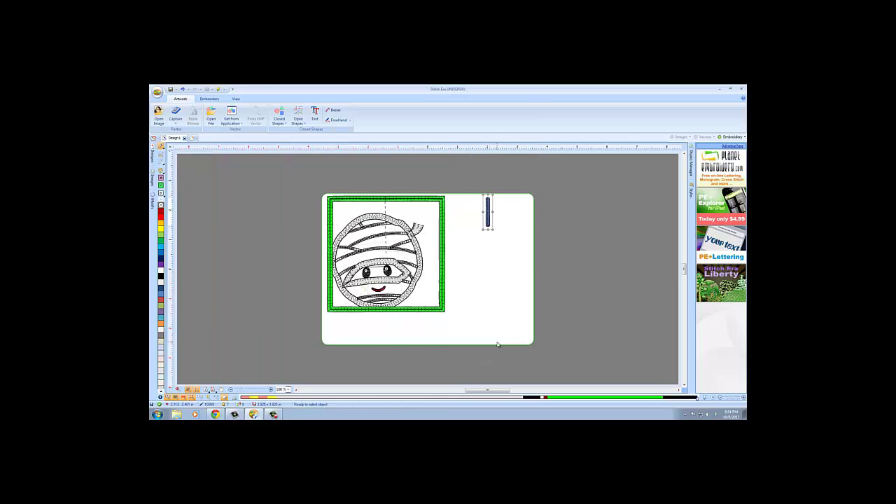
pyautogui.moveTo(488, 214); pyautogui.dragTo(487, 215)
pyautogui.click(509, 234)
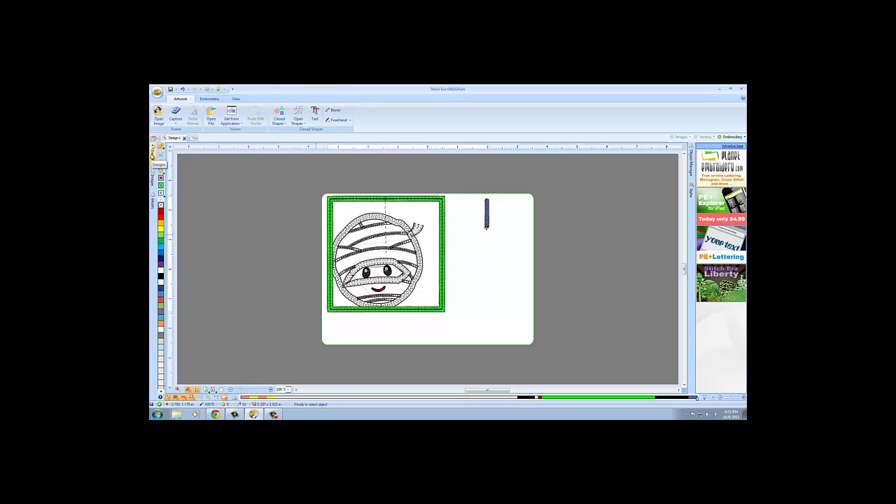
# Insert the 1-inch uppercase L beside the mummy frame, on a line below the I, accepting the default color assignment.
pyautogui.click(153, 155)
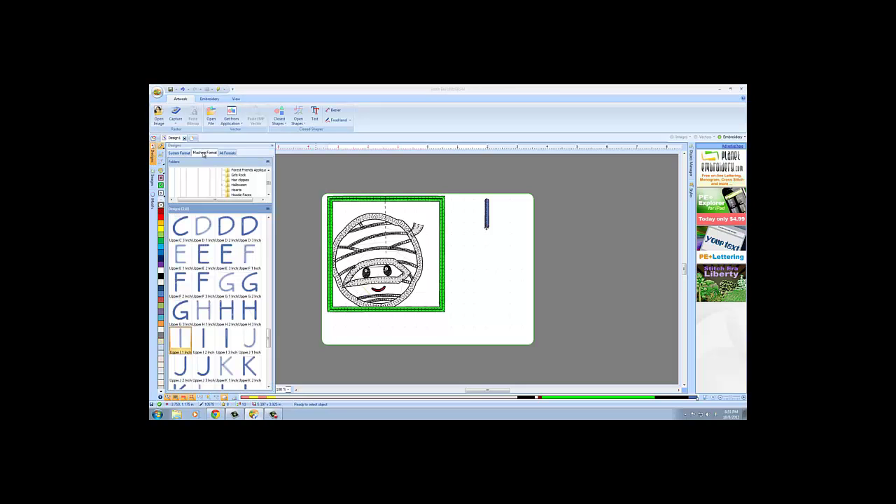
pyautogui.scroll(-1, 250, 329)
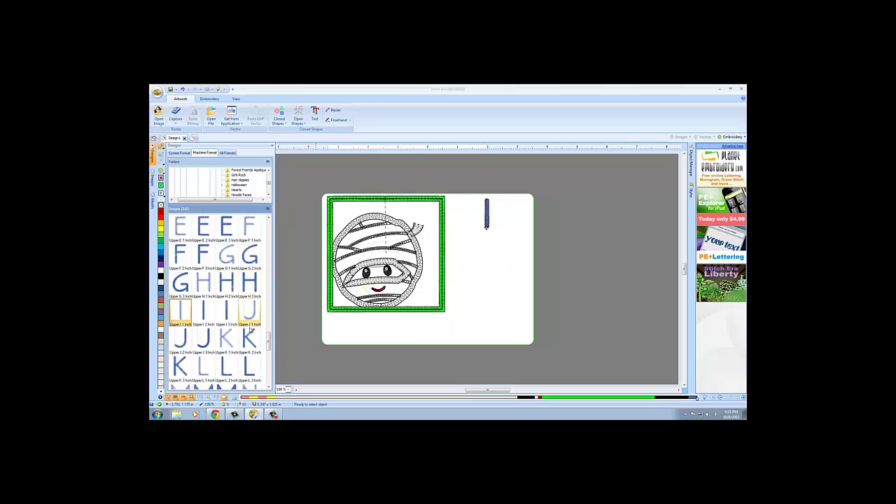
pyautogui.moveTo(202, 367); pyautogui.dragTo(456, 252)
pyautogui.click(489, 343)
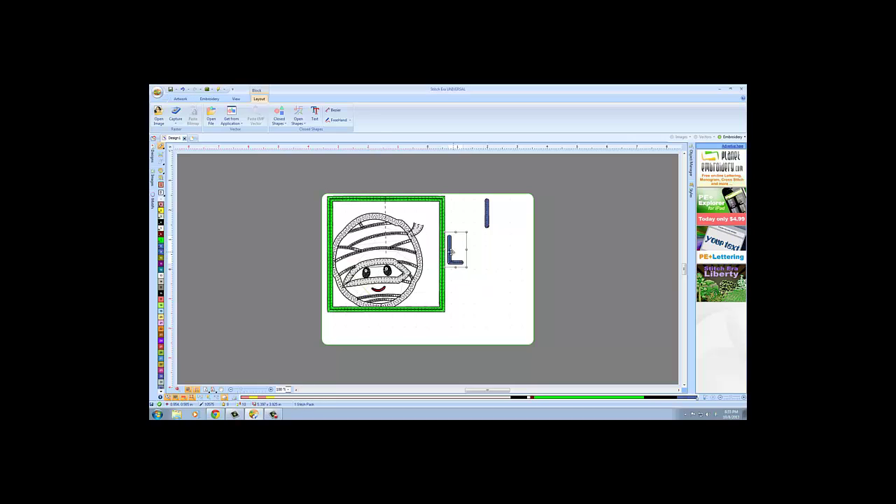
# Insert the 1-inch lowercase o directly after the L, accepting the default color assignment.
pyautogui.moveTo(154, 155)
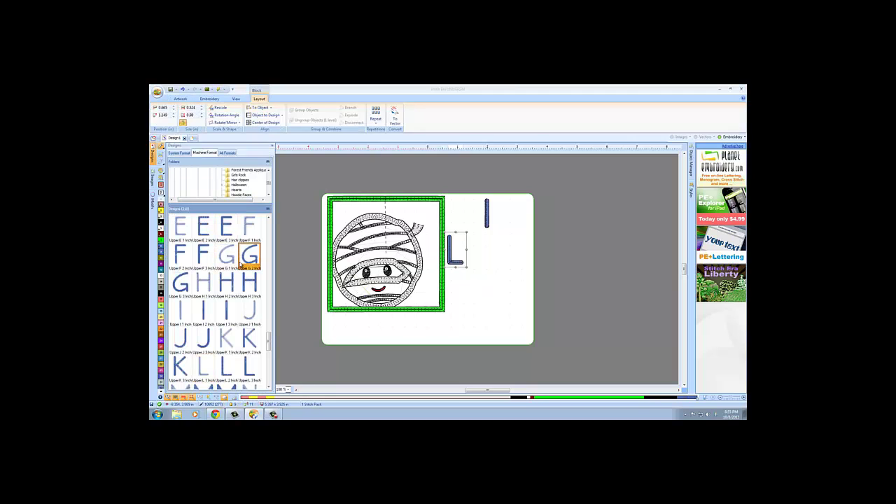
pyautogui.scroll(-10, 231, 259)
pyautogui.moveTo(225, 281); pyautogui.dragTo(476, 259)
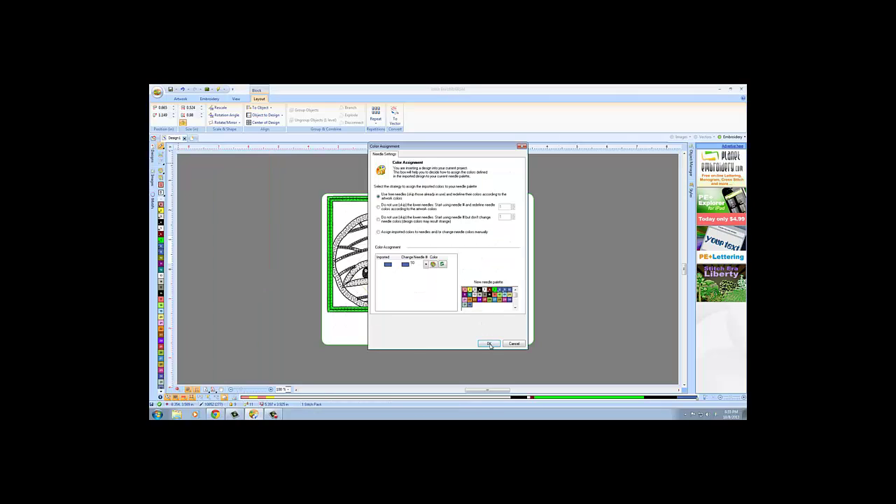
pyautogui.click(489, 344)
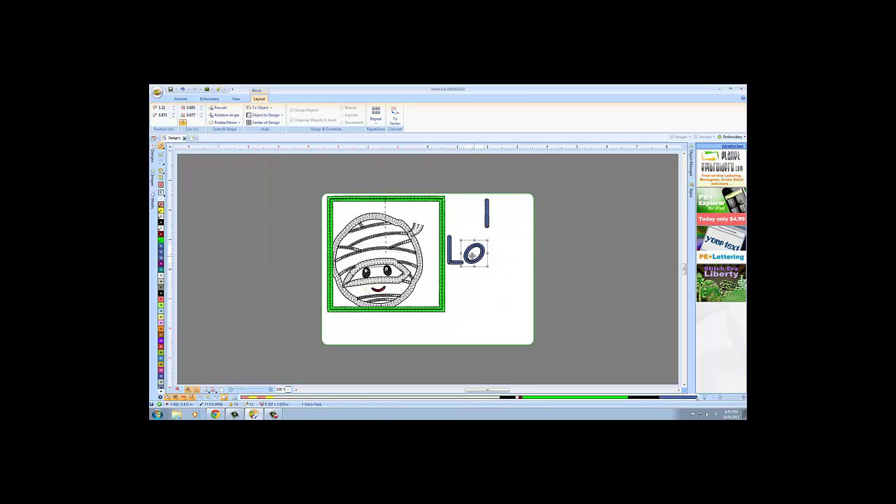
# Insert the 1-inch lowercase v directly after the o, accepting the default color assignment.
pyautogui.click(153, 155)
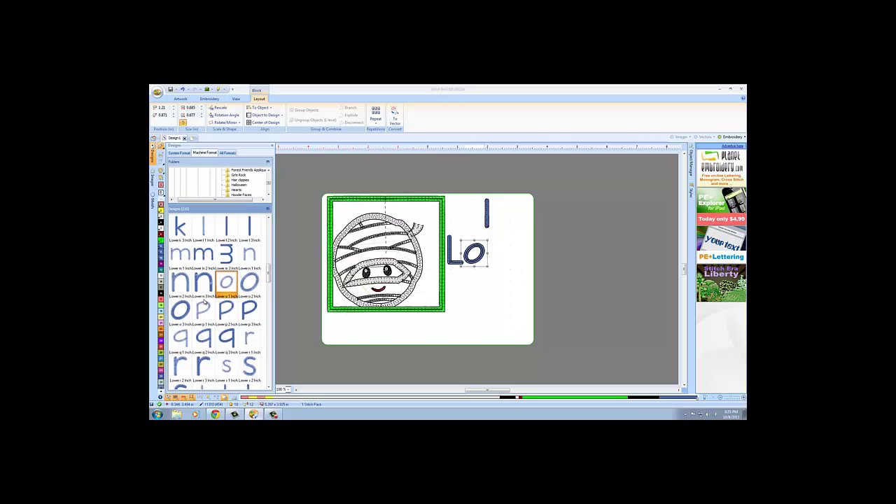
pyautogui.scroll(-3, 210, 294)
pyautogui.moveTo(249, 338); pyautogui.dragTo(493, 258)
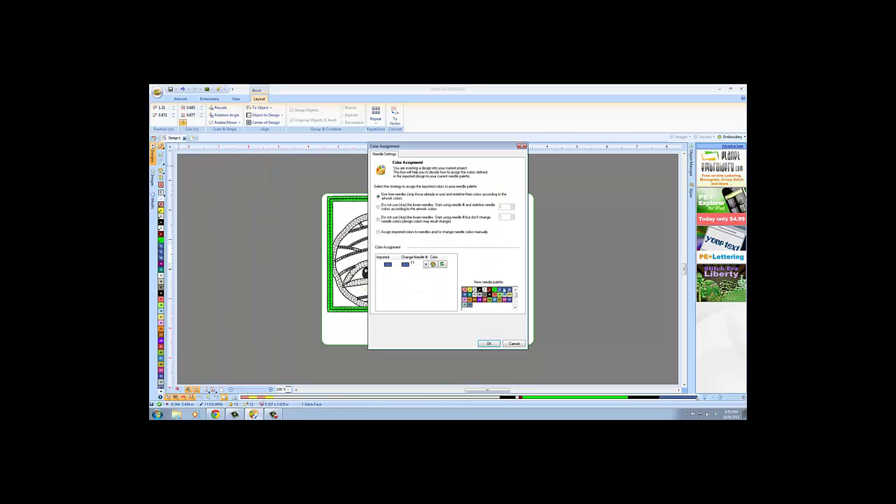
pyautogui.click(488, 343)
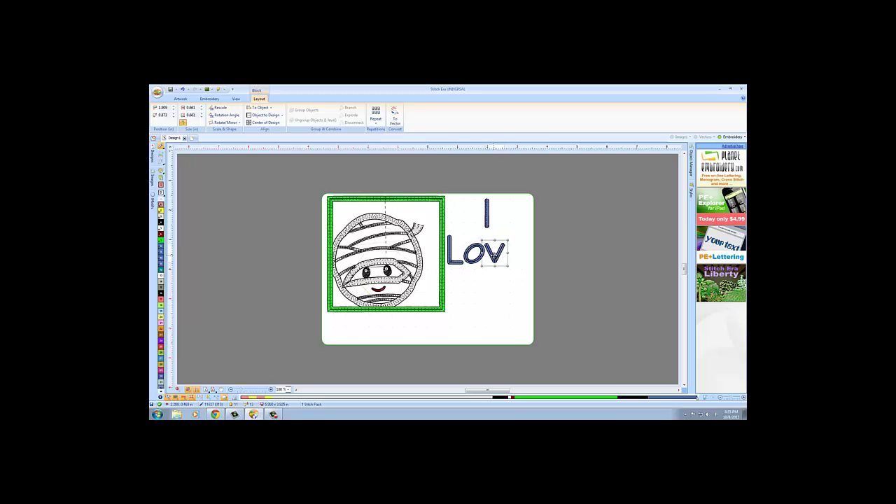
# Insert the 1-inch lowercase e after the v to complete "Love", adjust its spacing, and deselect it.
pyautogui.click(153, 157)
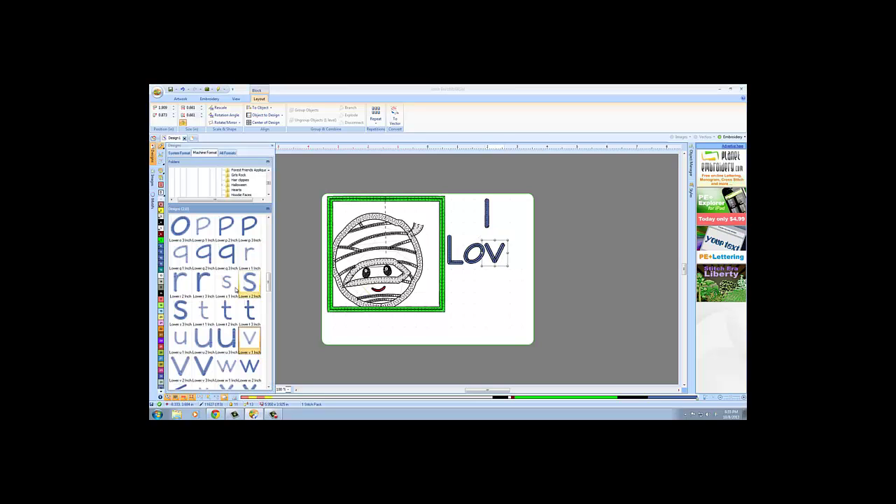
pyautogui.scroll(3, 235, 288)
pyautogui.scroll(5, 235, 289)
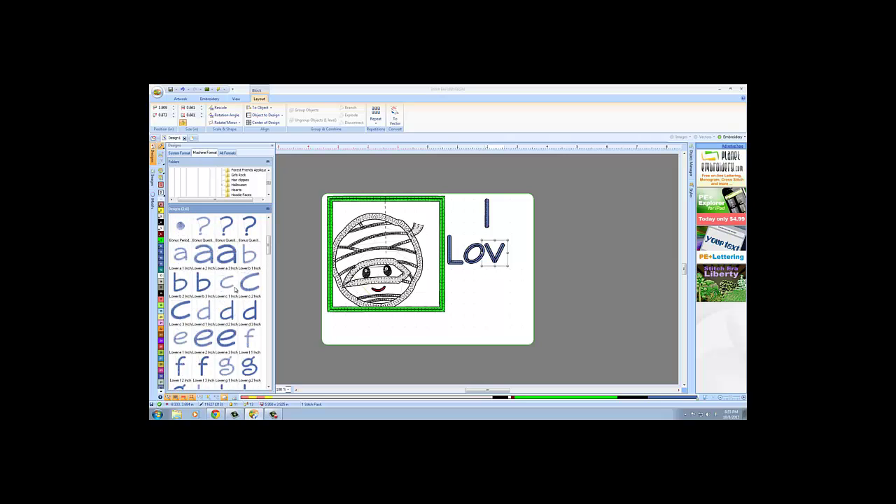
pyautogui.moveTo(181, 338); pyautogui.dragTo(515, 253)
pyautogui.click(488, 343)
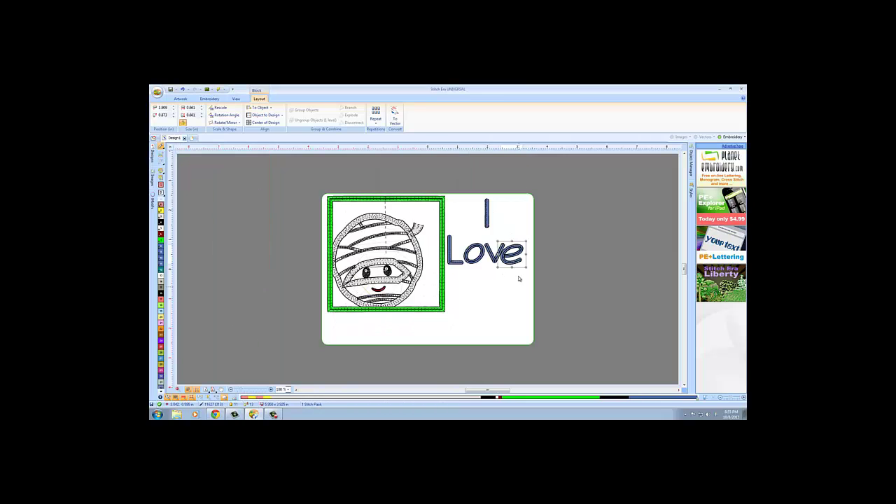
pyautogui.moveTo(514, 254); pyautogui.dragTo(517, 256)
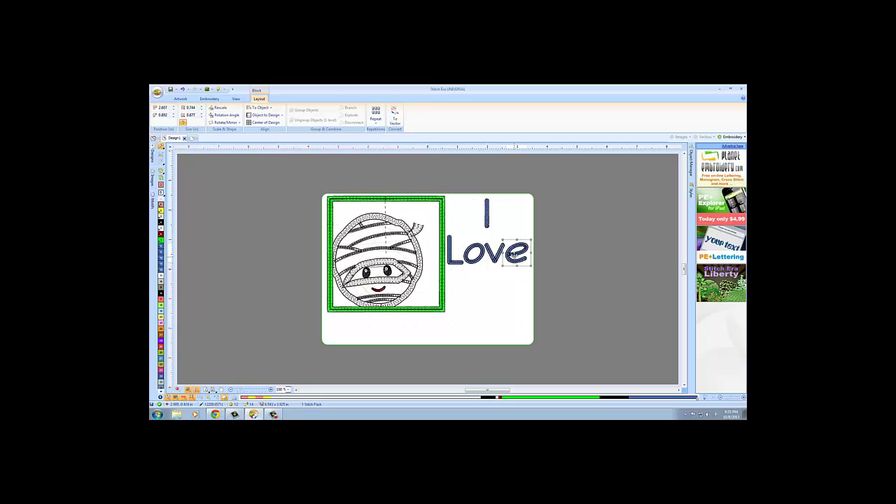
pyautogui.click(519, 270)
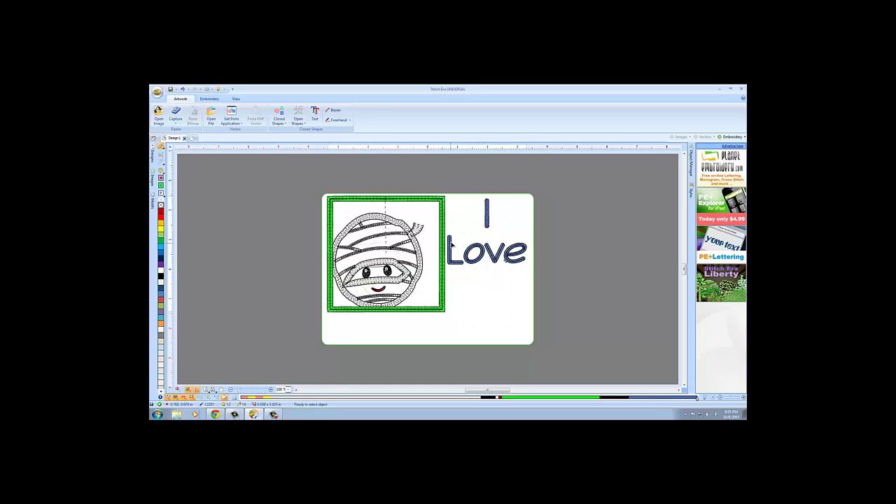
# Select all four letters of "Love" and align their bottom edges to each other.
pyautogui.moveTo(447, 230); pyautogui.dragTo(534, 269)
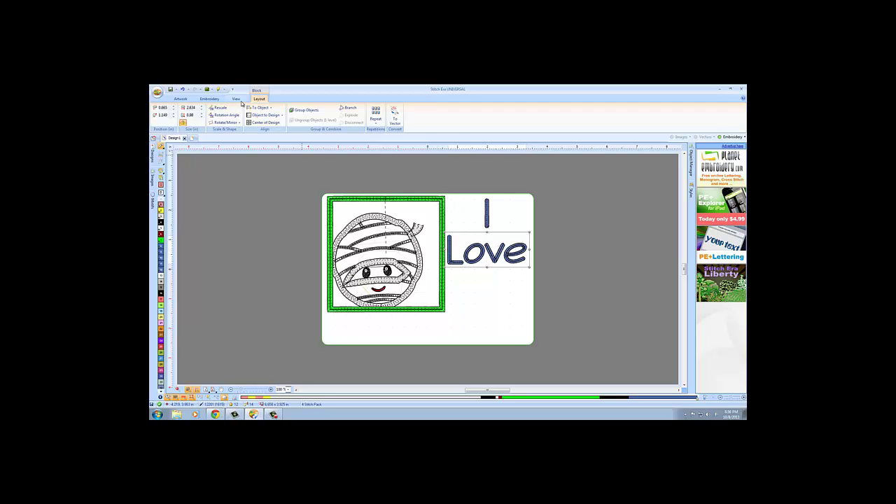
pyautogui.click(267, 109)
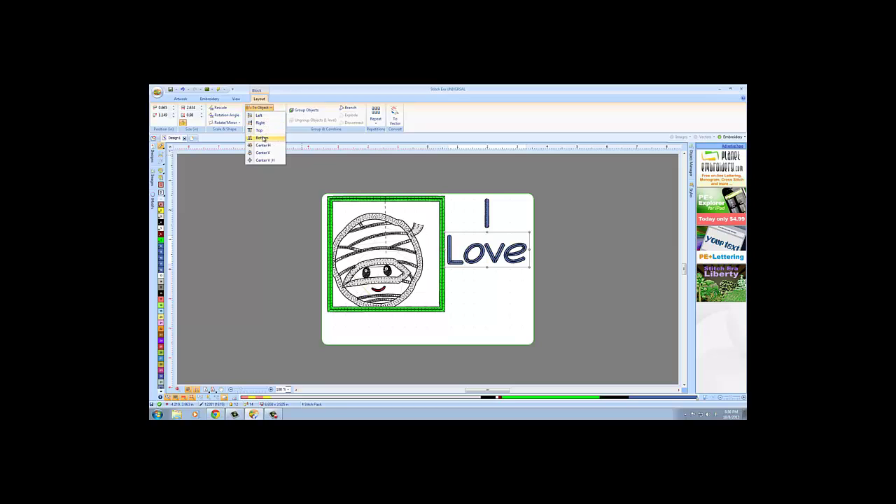
pyautogui.click(262, 138)
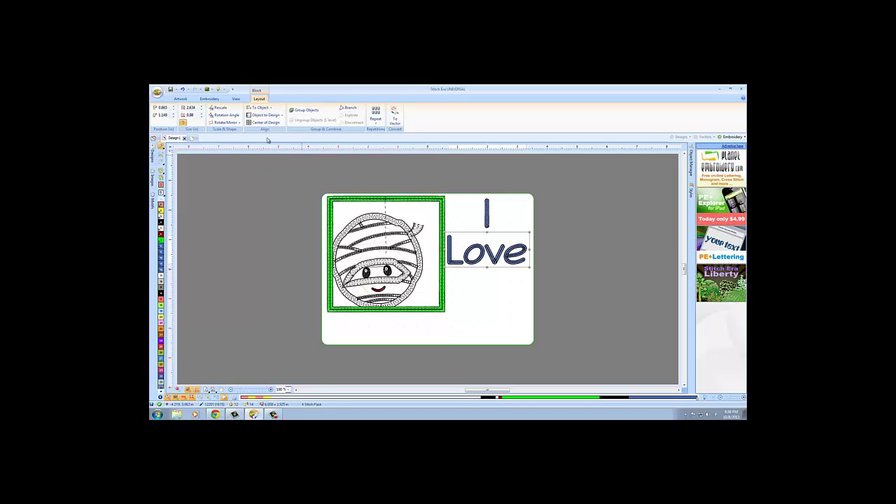
# Try a side alignment followed by the Center H and Center V alignments on the selected "Love" letters.
pyautogui.click(266, 109)
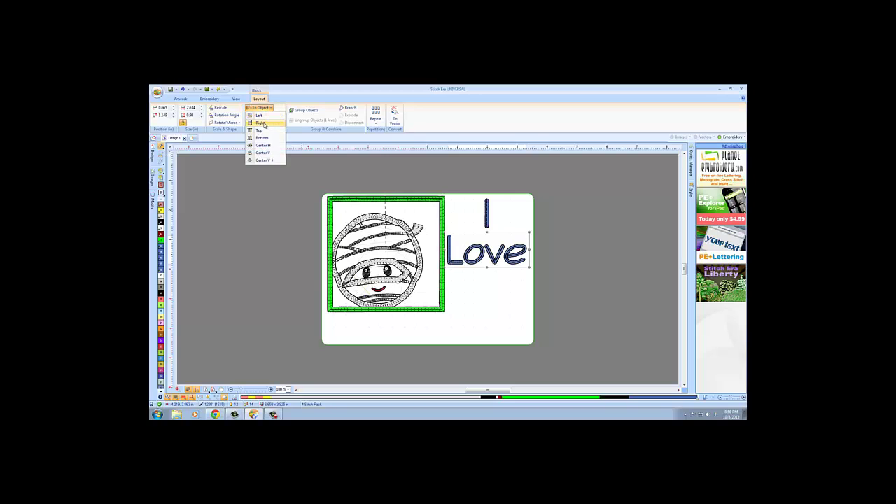
pyautogui.click(264, 122)
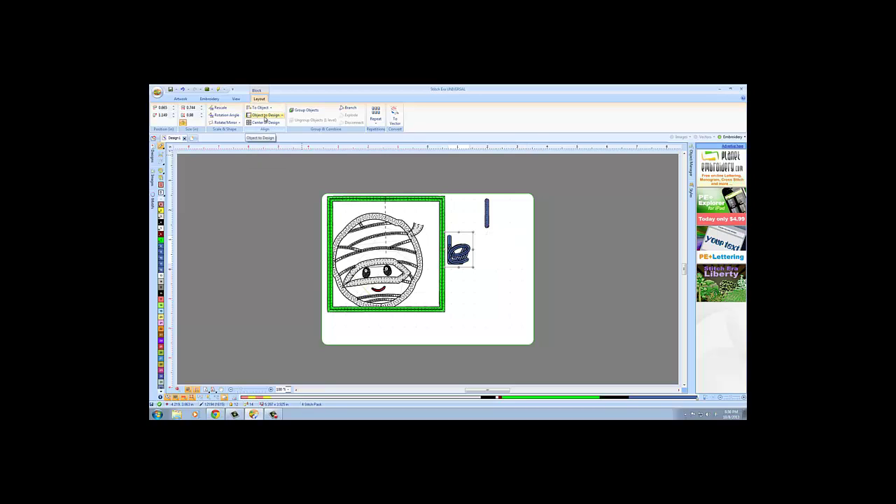
pyautogui.click(263, 108)
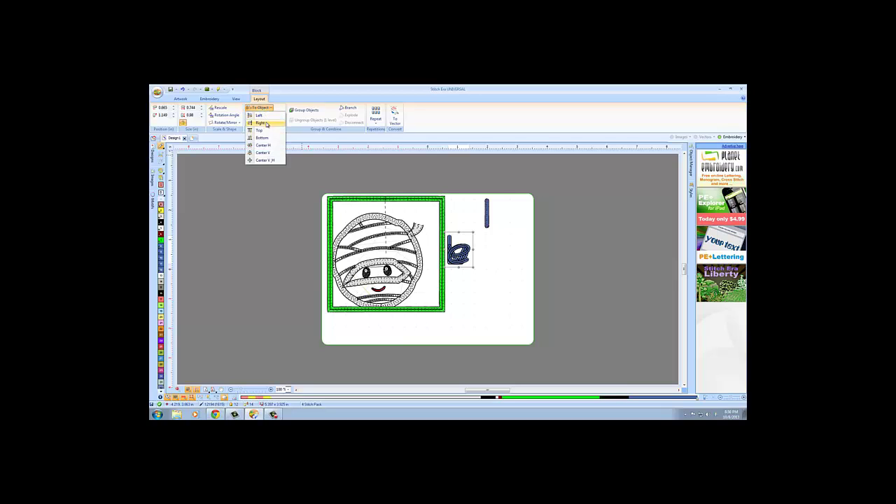
pyautogui.click(263, 145)
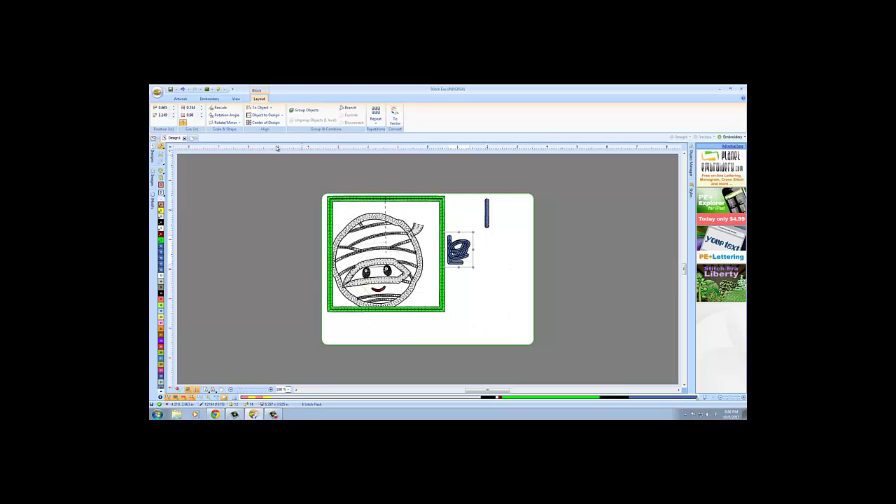
pyautogui.click(260, 107)
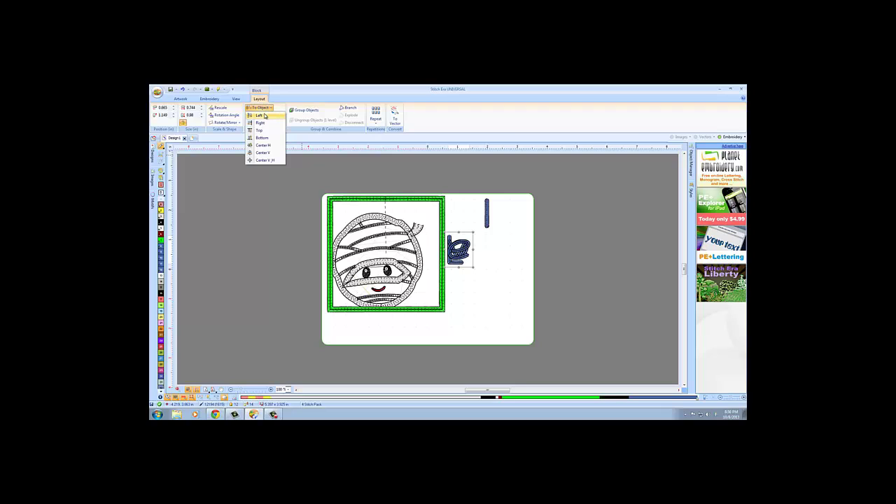
pyautogui.click(264, 152)
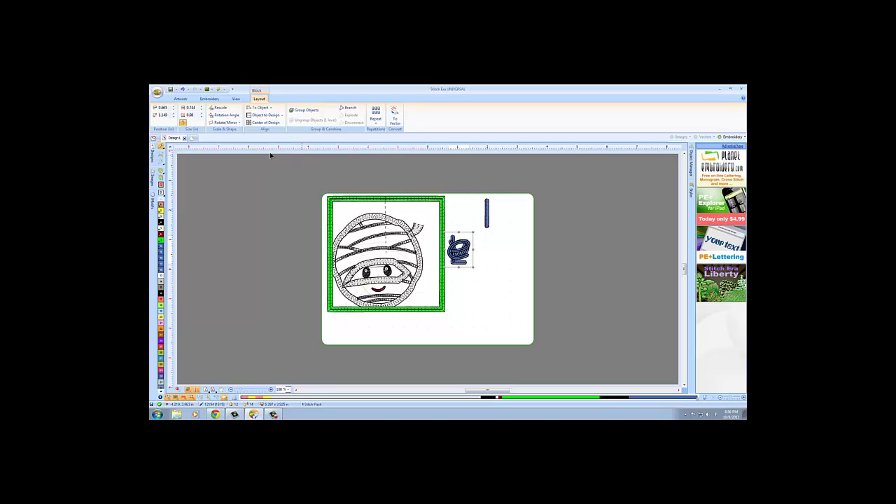
pyautogui.click(266, 108)
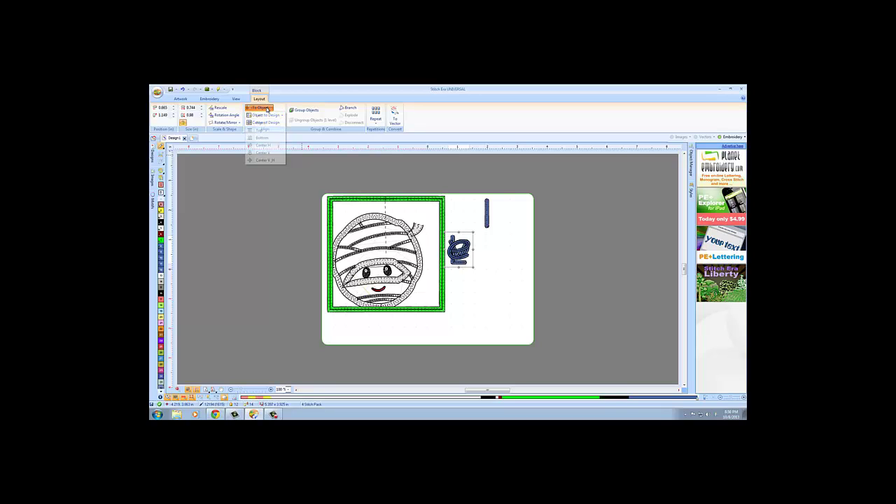
pyautogui.click(267, 108)
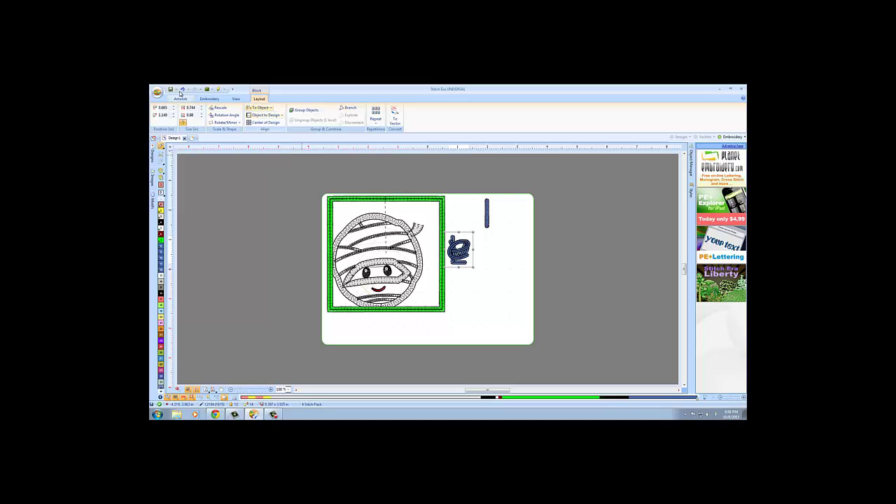
# Undo the side, Center H and Center V alignments of the "Love" letters.
pyautogui.click(182, 89)
pyautogui.click(182, 89)
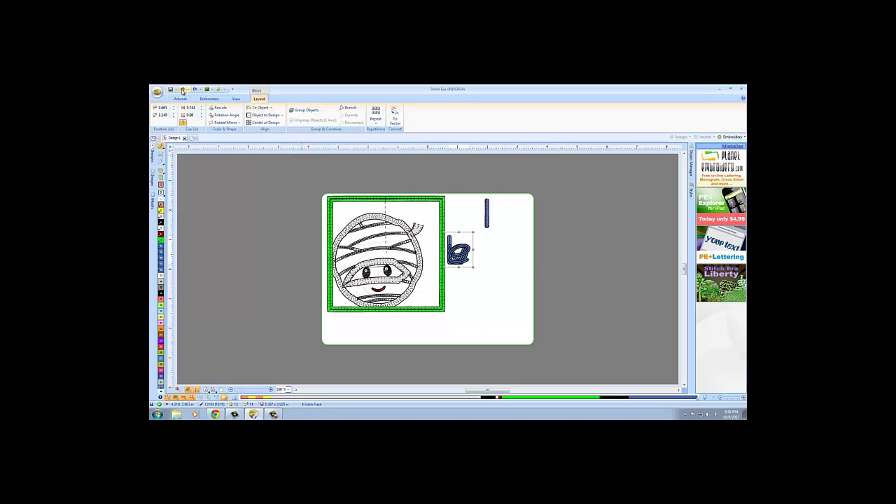
pyautogui.click(182, 90)
# Try the Top alignment on the selected "Love" letters, align them back to Bottom, and deselect them.
pyautogui.click(261, 108)
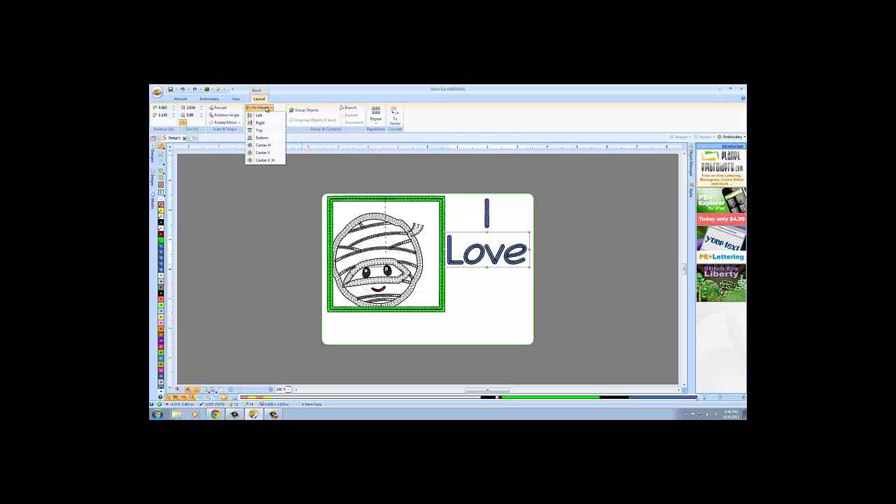
pyautogui.click(266, 139)
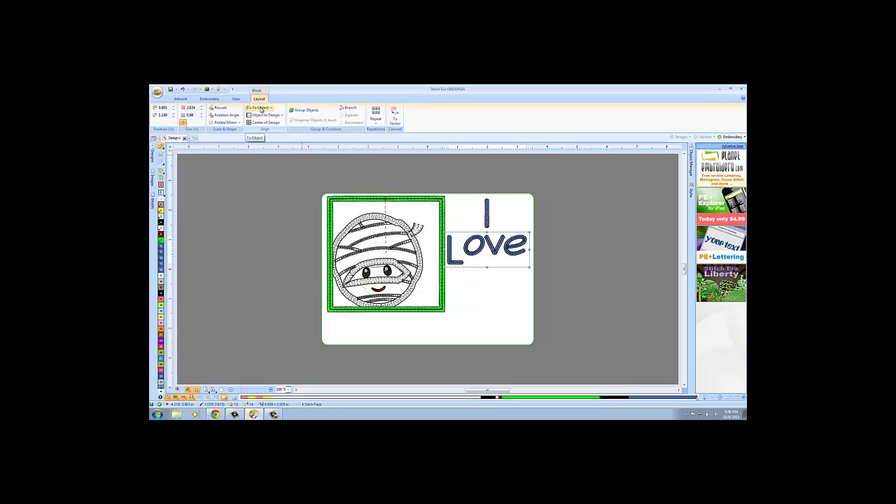
pyautogui.click(261, 107)
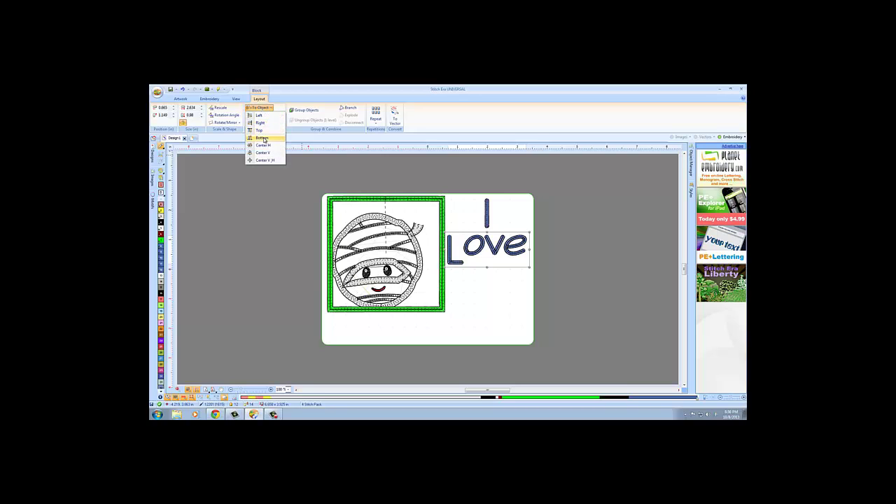
pyautogui.click(263, 139)
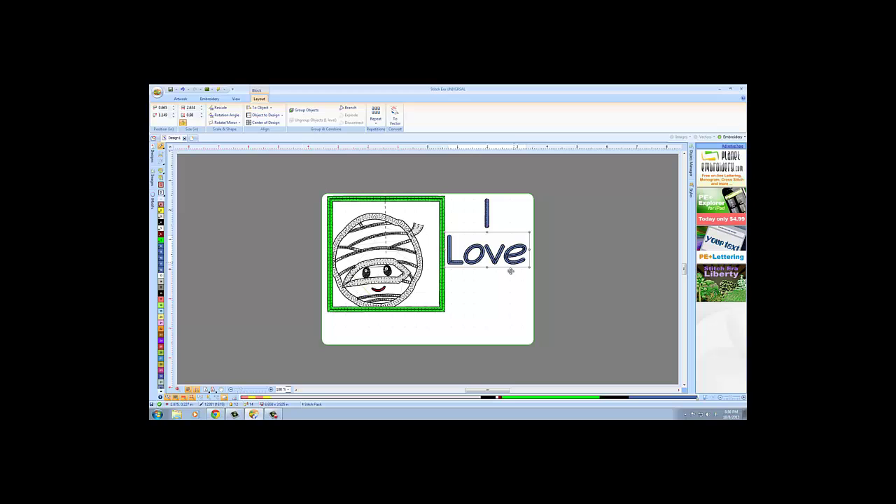
pyautogui.click(510, 284)
# Insert the 1-inch uppercase M beneath "Love" to start the word "My", accepting the default color assignment.
pyautogui.click(152, 158)
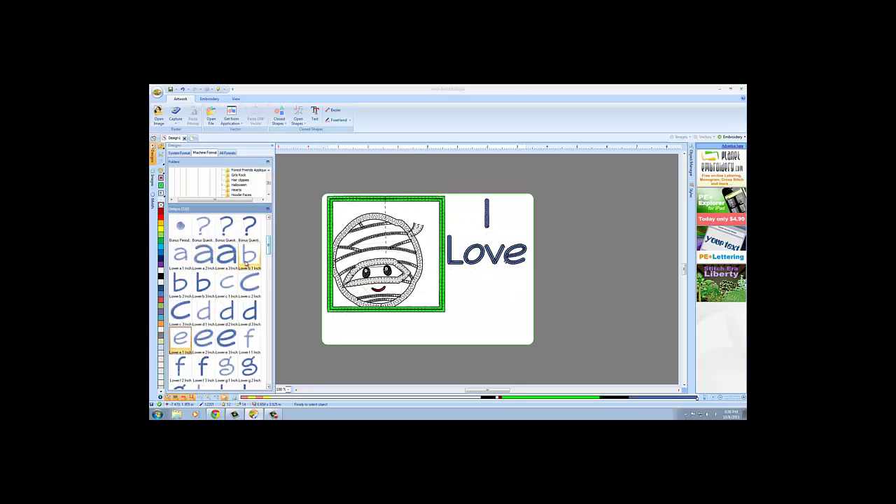
pyautogui.scroll(-3, 245, 273)
pyautogui.scroll(-10, 245, 269)
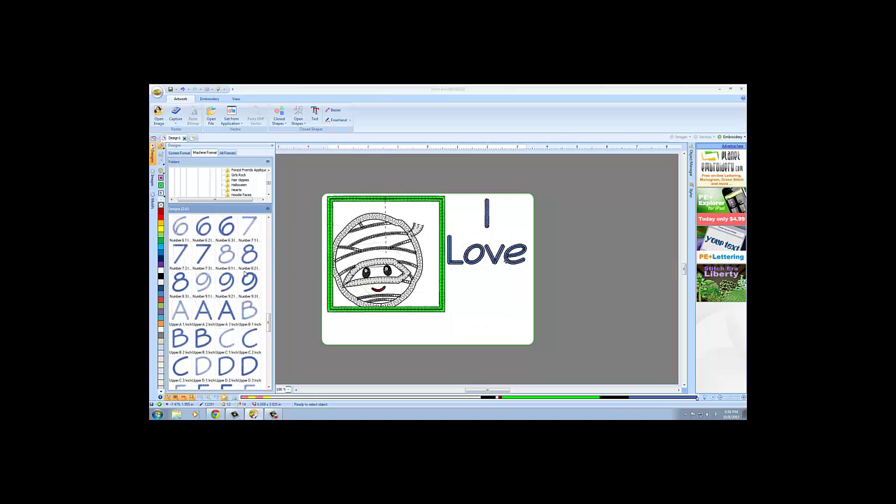
pyautogui.scroll(-3, 245, 275)
pyautogui.moveTo(180, 310); pyautogui.dragTo(469, 280)
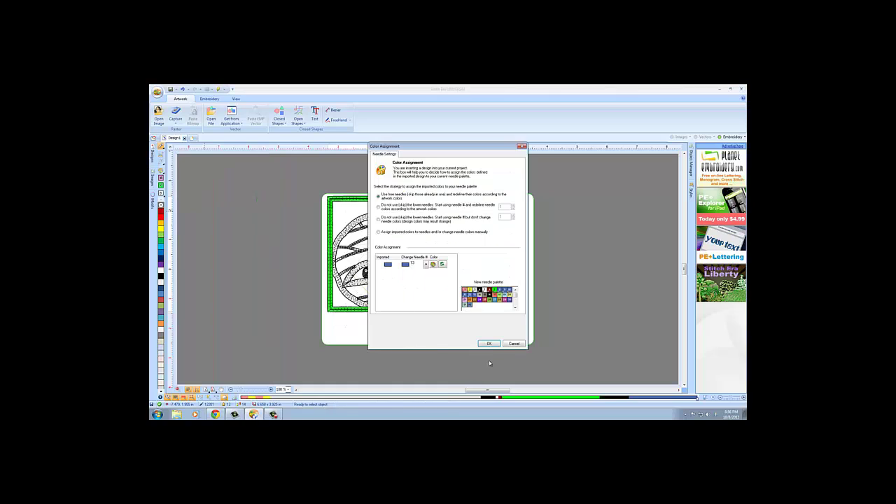
pyautogui.click(489, 344)
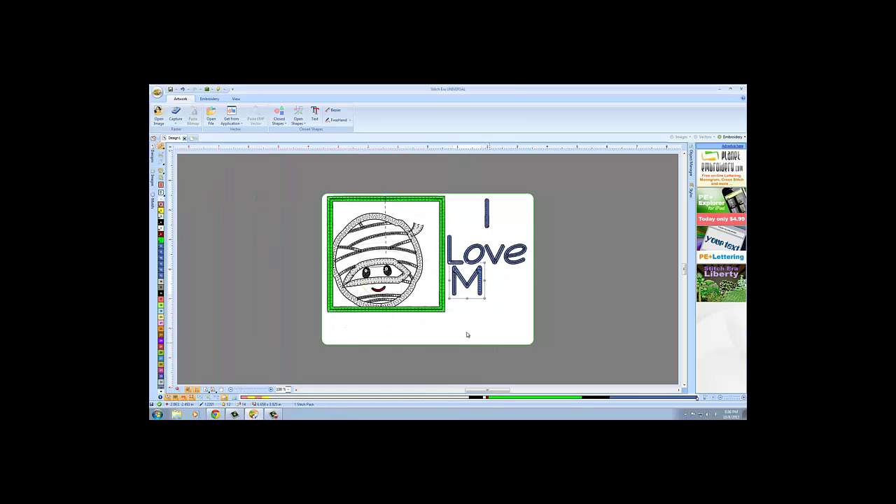
# Insert the 1-inch lowercase y beside the M to complete "My", accepting the default color assignment.
pyautogui.click(153, 157)
pyautogui.scroll(-10, 226, 280)
pyautogui.scroll(3, 228, 287)
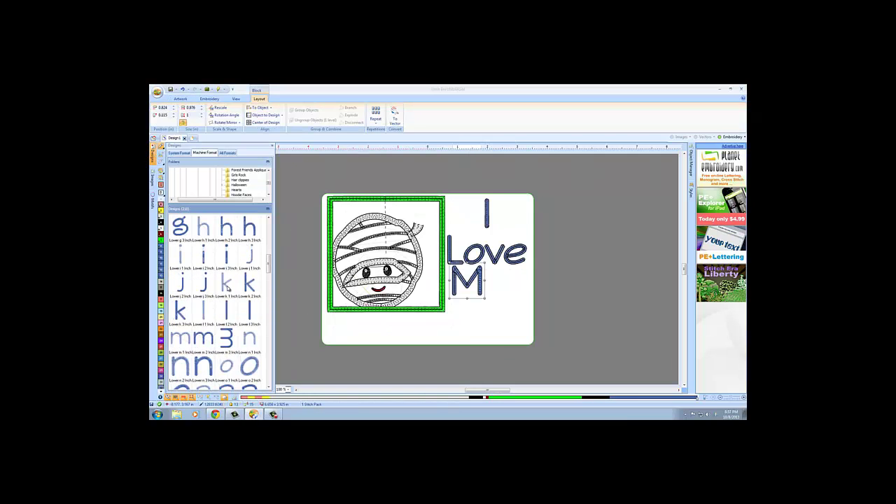
pyautogui.scroll(-9, 227, 288)
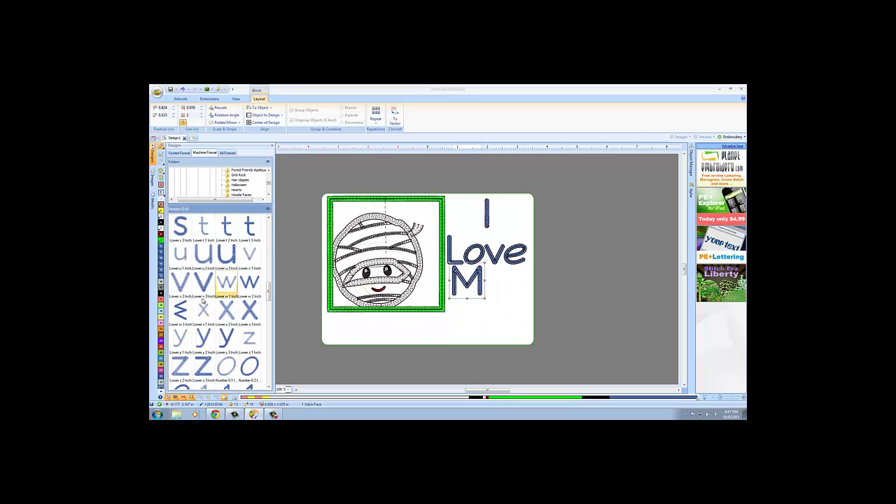
pyautogui.scroll(-1, 203, 303)
pyautogui.moveTo(180, 307); pyautogui.dragTo(486, 286)
pyautogui.click(489, 343)
pyautogui.click(519, 307)
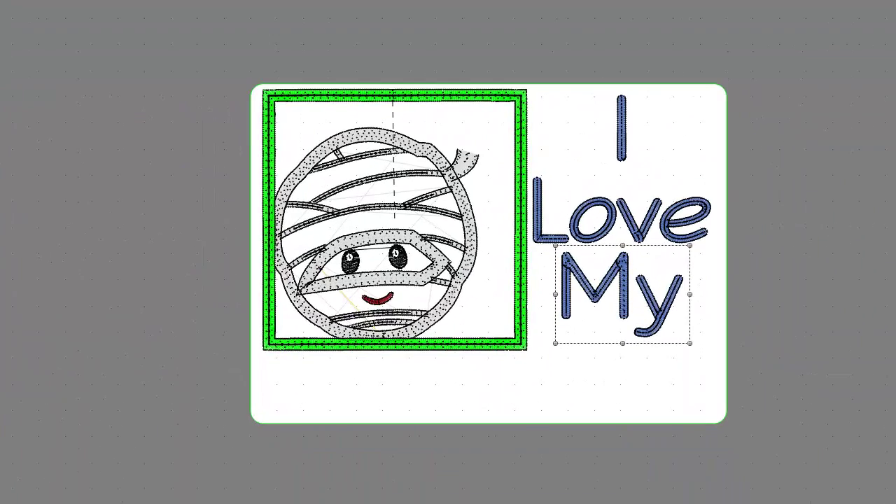
# Try the Center V_H alignment on the selected letters of "My" and deselect them.
pyautogui.click(94, 1)
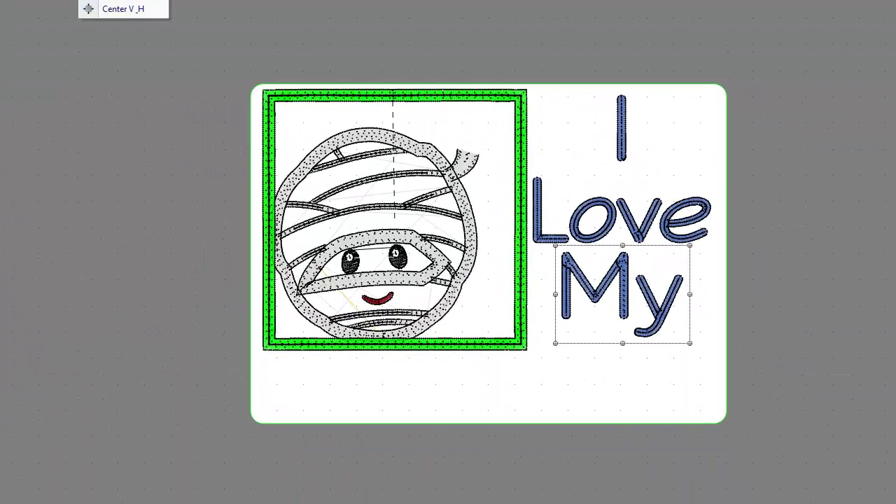
pyautogui.click(119, 8)
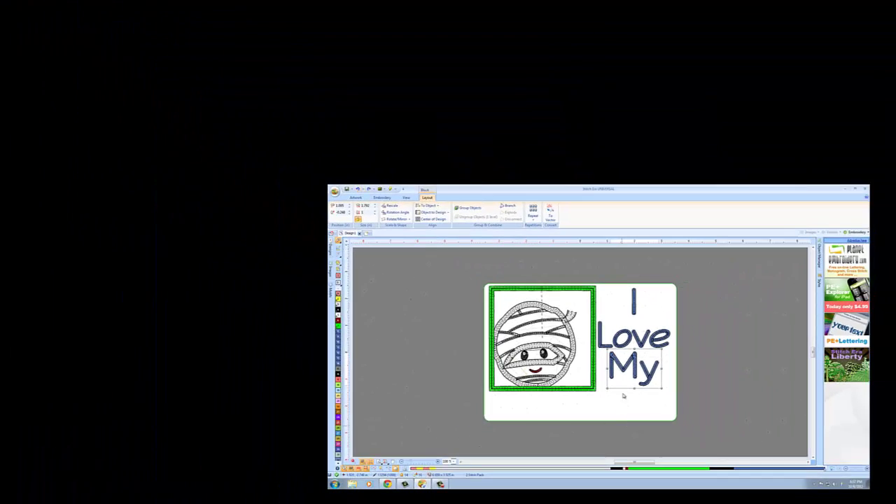
pyautogui.click(612, 372)
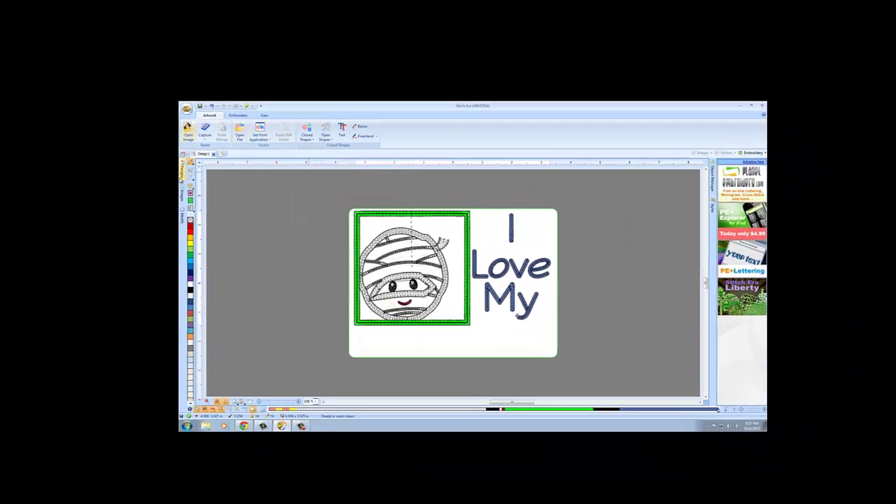
# Insert the 1-inch uppercase M below the mummy patch to start the word "Mummy".
pyautogui.moveTo(331, 249)
pyautogui.scroll(-10, 235, 285)
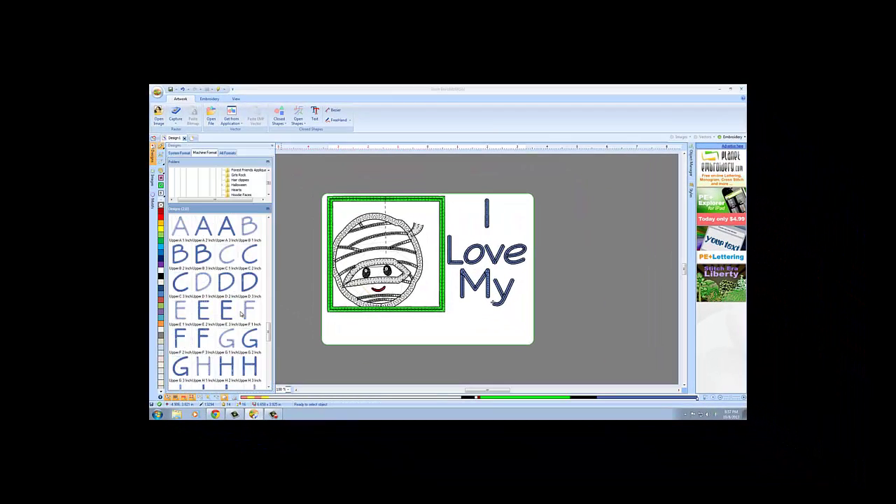
pyautogui.moveTo(202, 290); pyautogui.dragTo(396, 328)
pyautogui.click(488, 344)
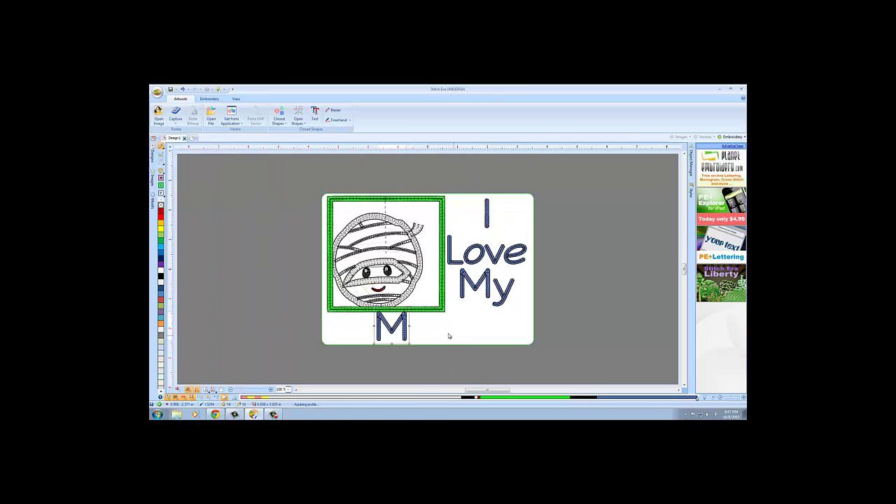
# Insert the 1-inch lowercase u right after the M below the patch, keeping the default color assignment.
pyautogui.click(153, 153)
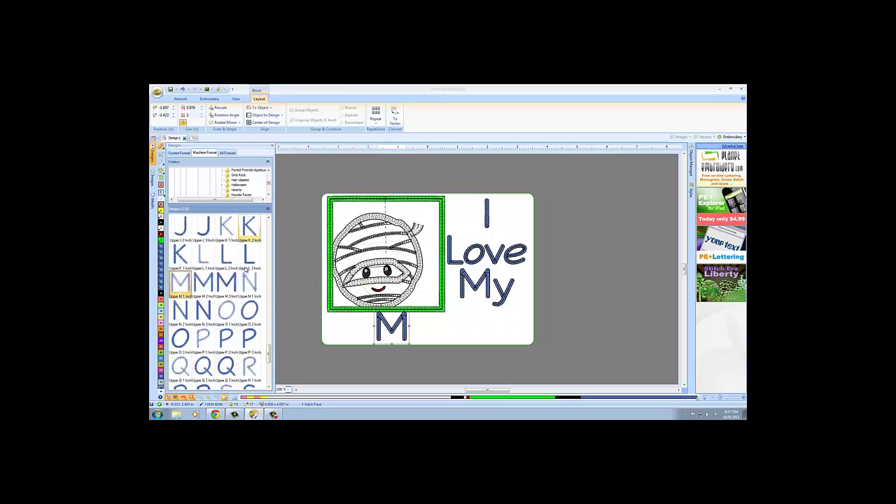
pyautogui.scroll(15, 236, 298)
pyautogui.scroll(3, 235, 298)
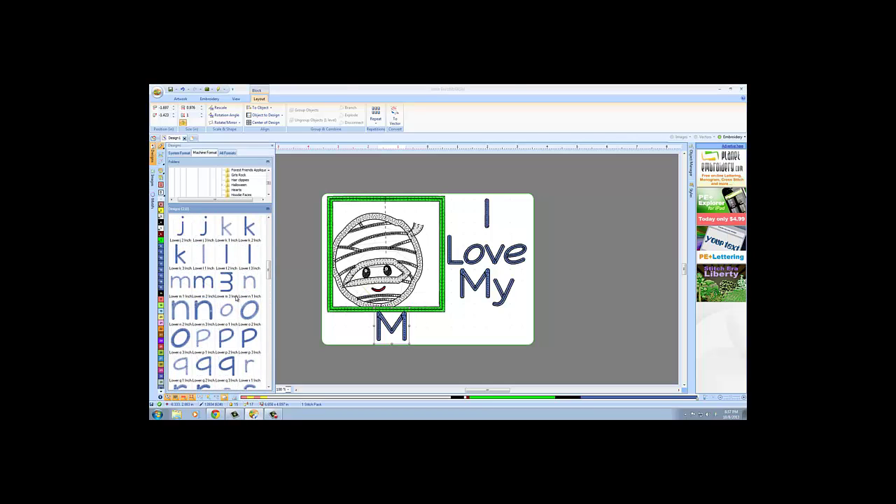
pyautogui.scroll(-4, 236, 298)
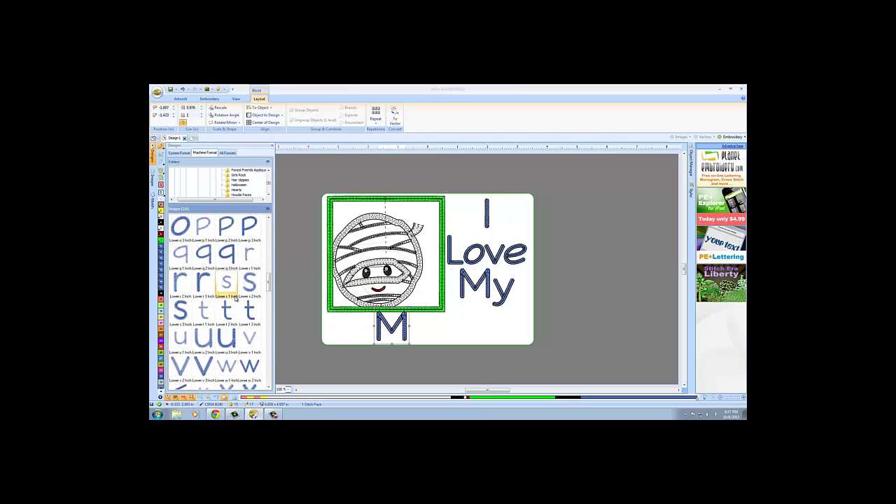
pyautogui.moveTo(188, 339); pyautogui.dragTo(450, 355)
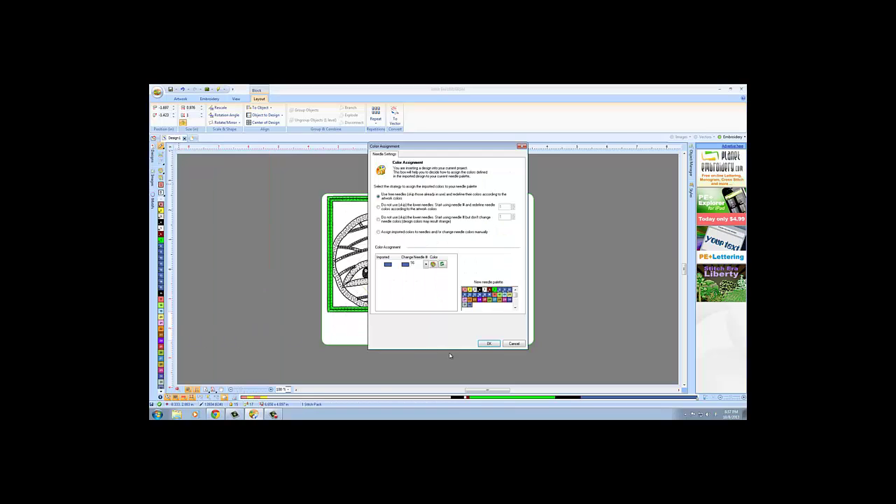
pyautogui.click(489, 343)
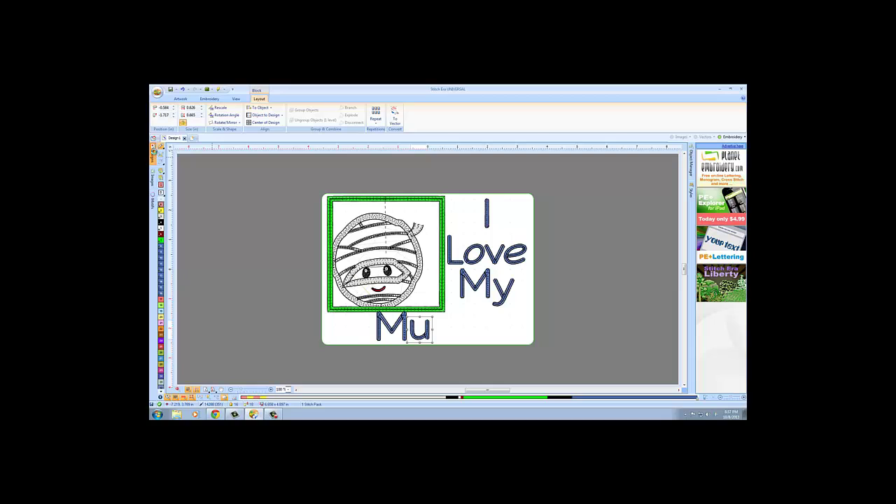
# Insert the 1-inch lowercase m directly after the u so the bottom line reads "Mum".
pyautogui.click(153, 153)
pyautogui.scroll(3, 237, 282)
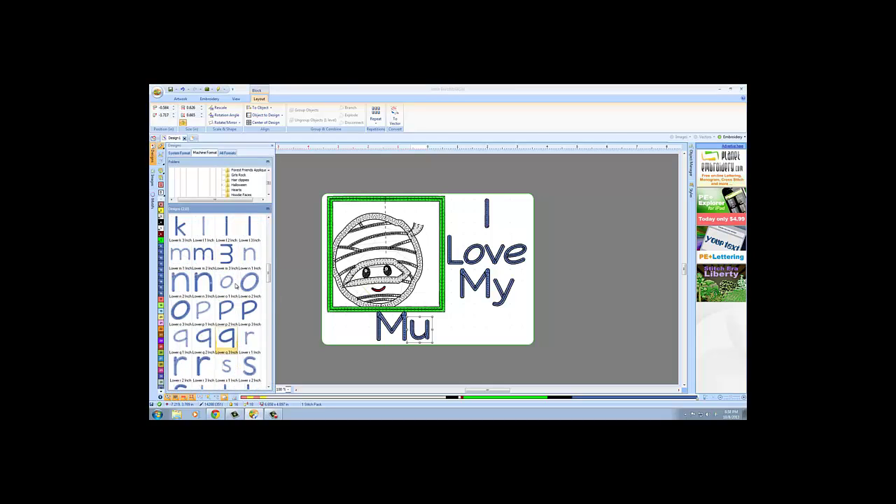
pyautogui.moveTo(226, 255); pyautogui.dragTo(445, 330)
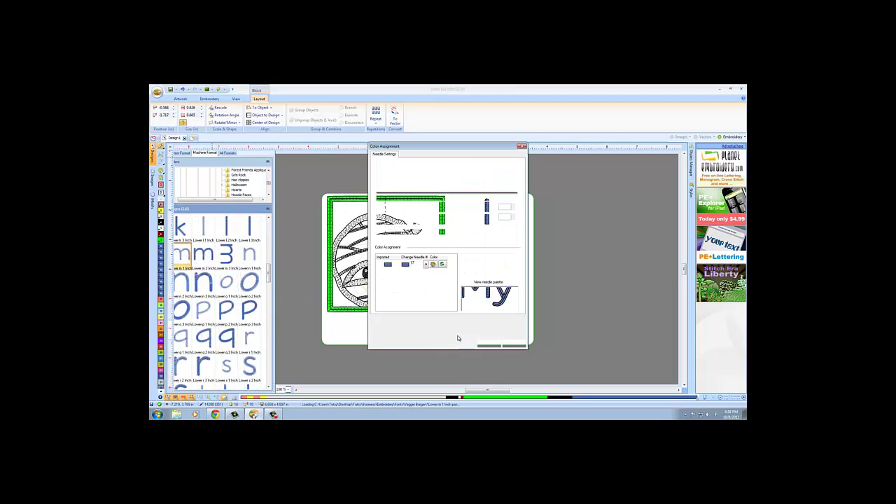
pyautogui.click(498, 344)
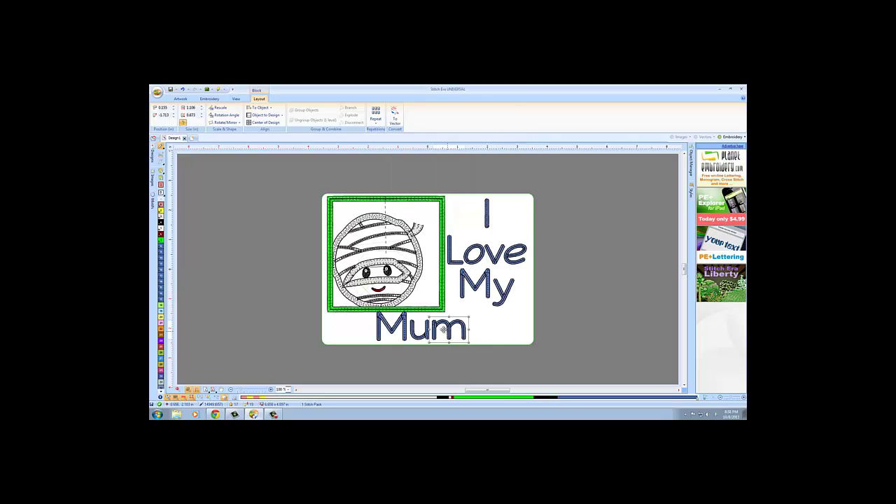
# Insert a second 1-inch lowercase m after "Mum" and keep the default color assignment.
pyautogui.click(153, 153)
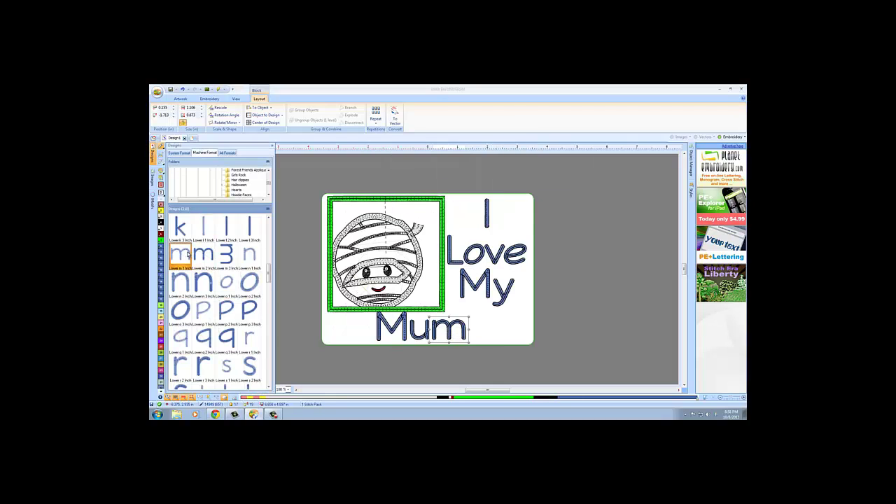
pyautogui.moveTo(184, 255); pyautogui.dragTo(475, 326)
pyautogui.click(491, 345)
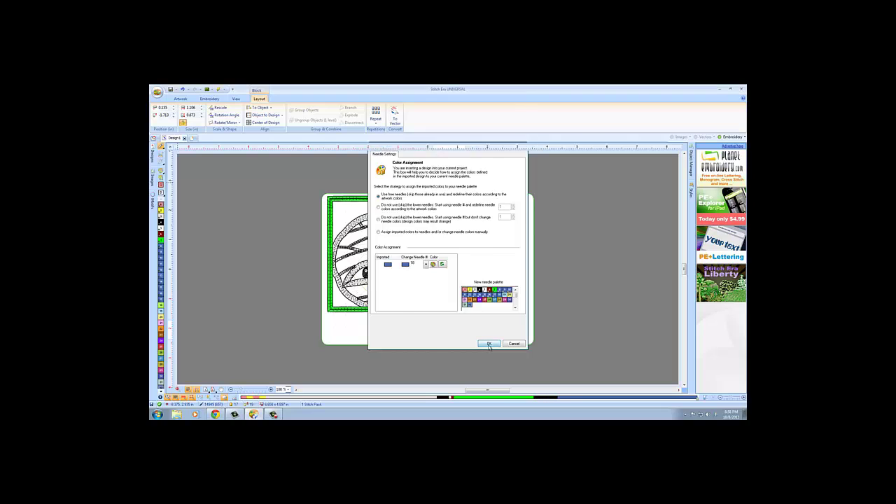
pyautogui.click(479, 334)
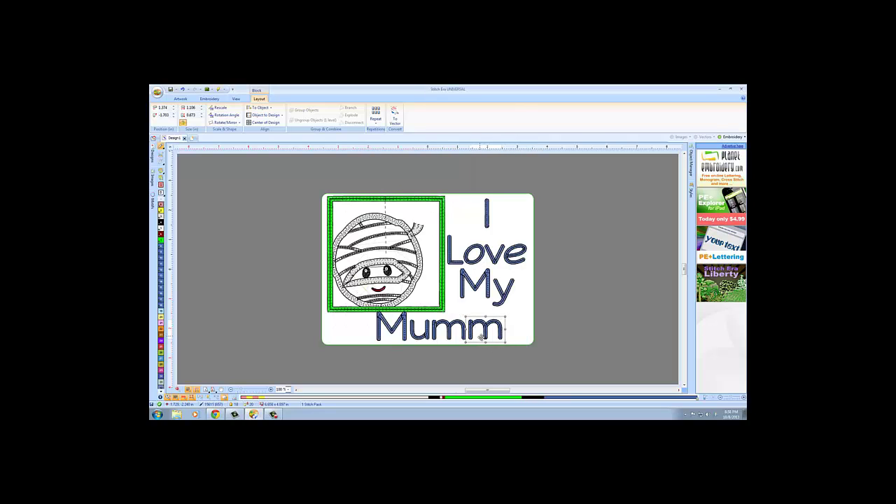
# Insert the 1-inch lowercase y, position it after the second m to complete "Mummy", and deselect it.
pyautogui.click(151, 156)
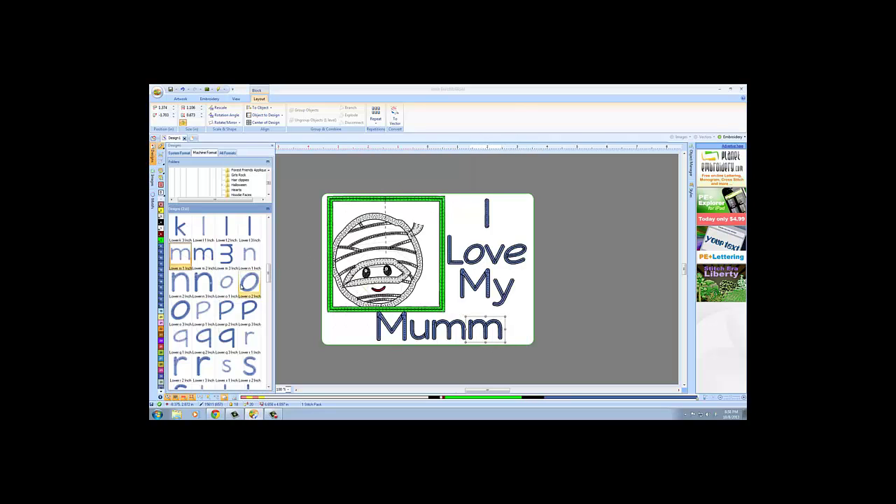
pyautogui.scroll(-3, 189, 327)
pyautogui.doubleClick(181, 338)
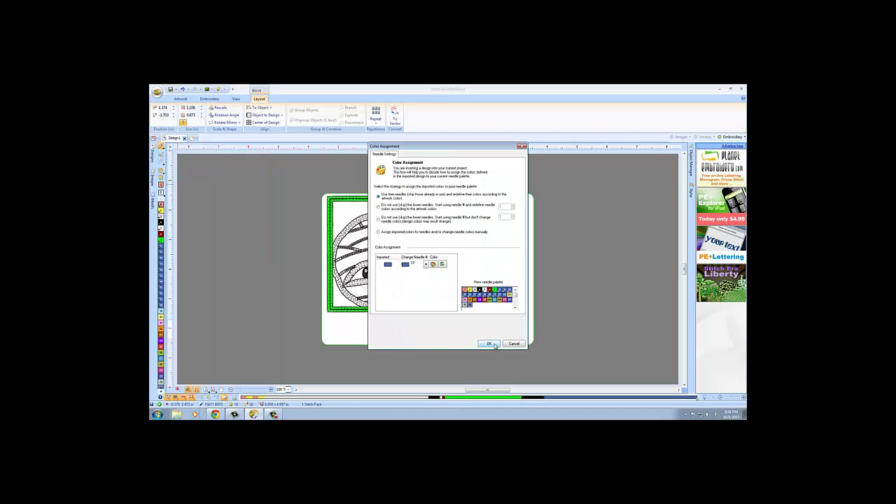
pyautogui.click(488, 342)
pyautogui.moveTo(511, 338); pyautogui.dragTo(506, 342)
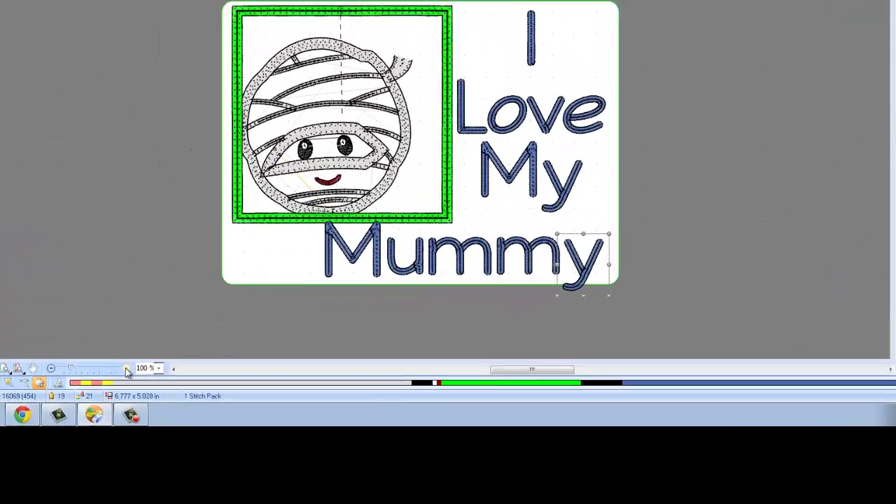
pyautogui.click(168, 177)
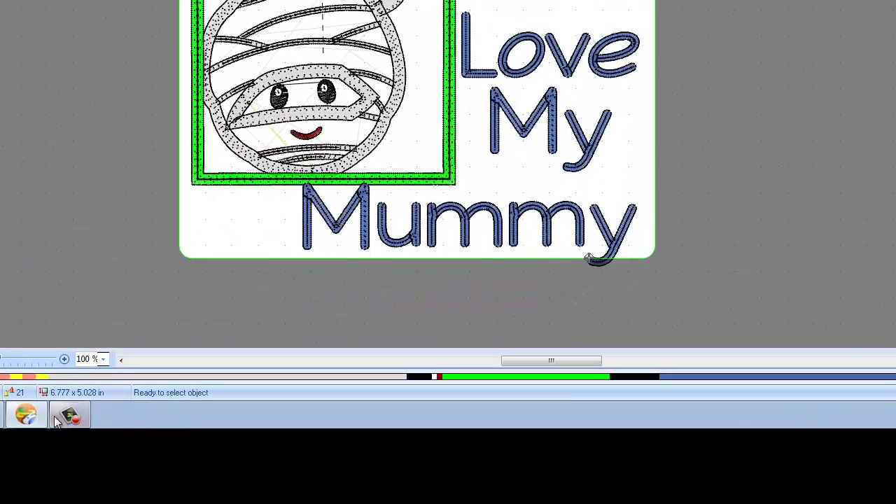
# Examine the "Mummy" lettering up close and check its fit against the hoop's lower boundary.
pyautogui.click(64, 360)
pyautogui.click(63, 360)
pyautogui.click(64, 360)
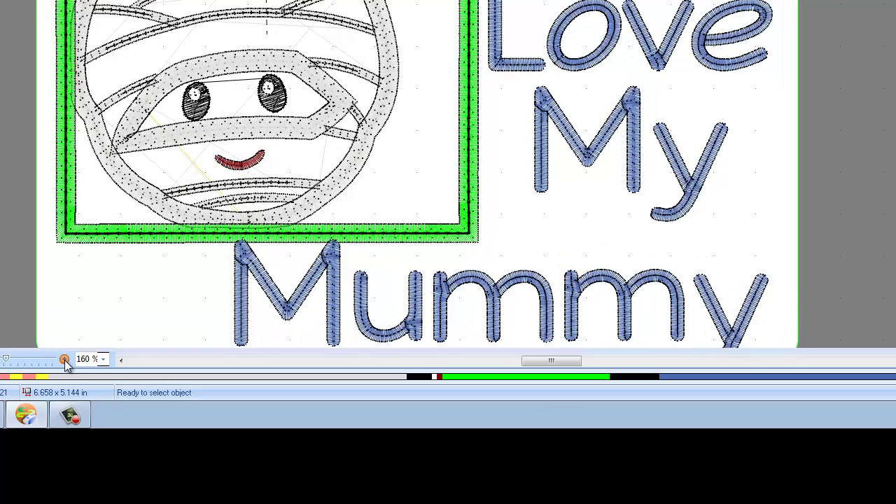
pyautogui.click(64, 360)
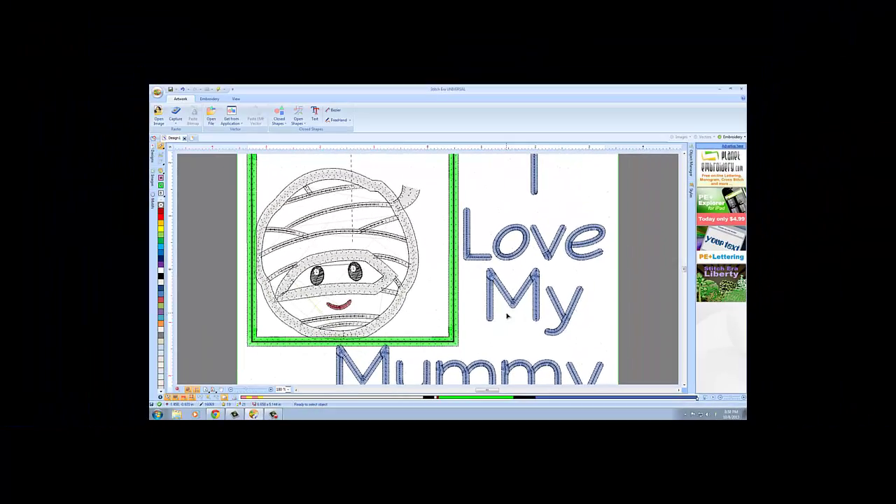
pyautogui.scroll(-3, 329, 377)
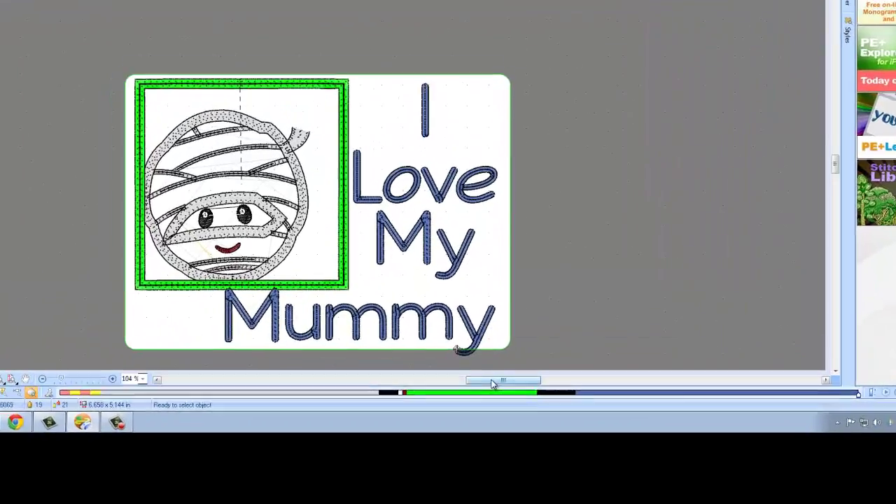
pyautogui.scroll(-1, 648, 226)
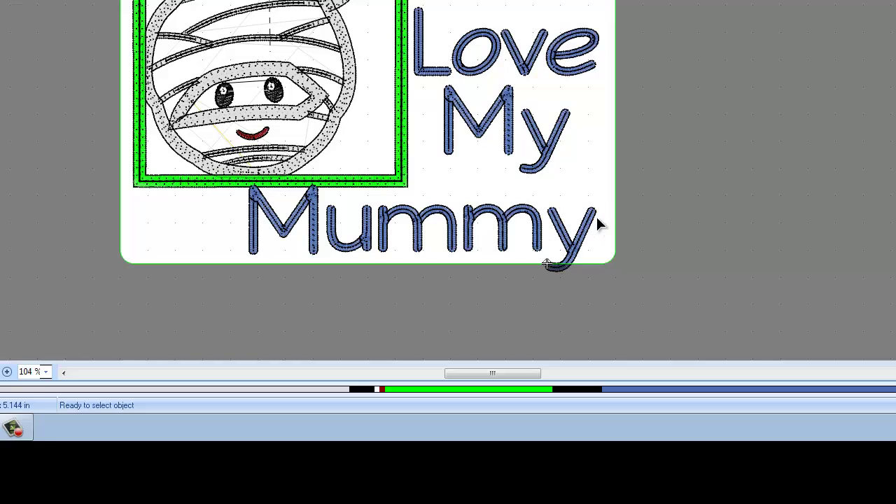
pyautogui.moveTo(586, 273); pyautogui.dragTo(635, 307)
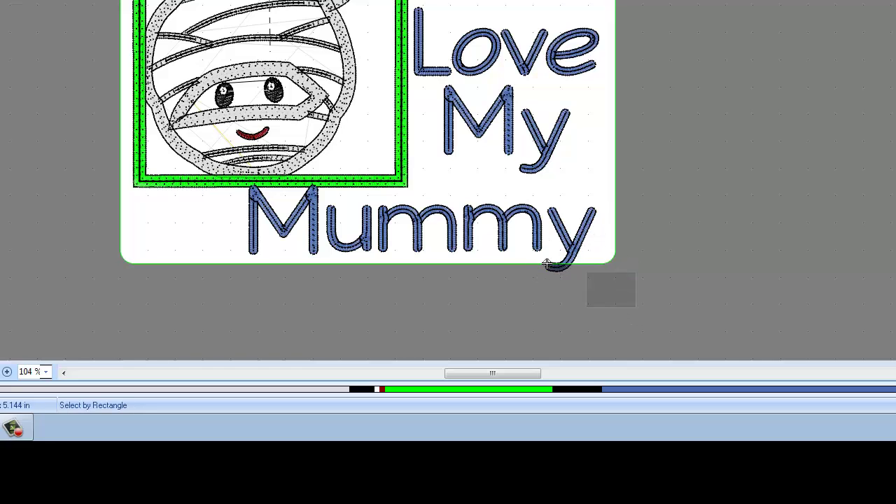
pyautogui.moveTo(548, 263); pyautogui.dragTo(234, 189)
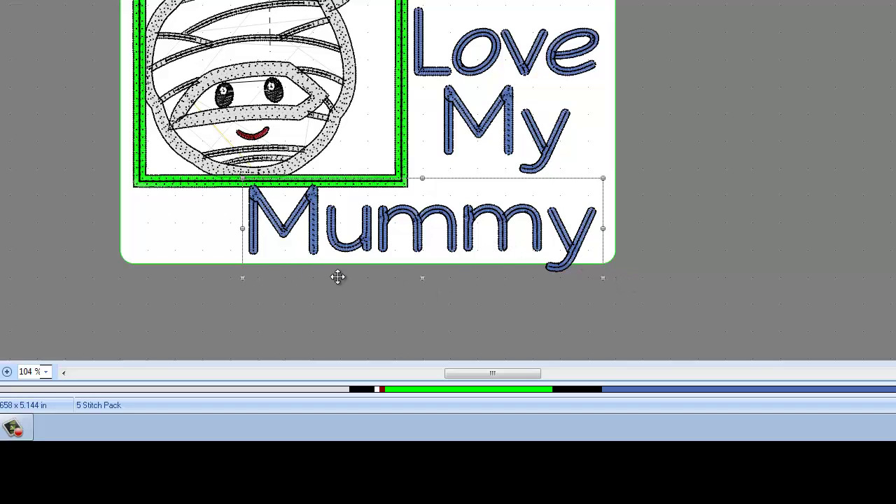
pyautogui.click(534, 325)
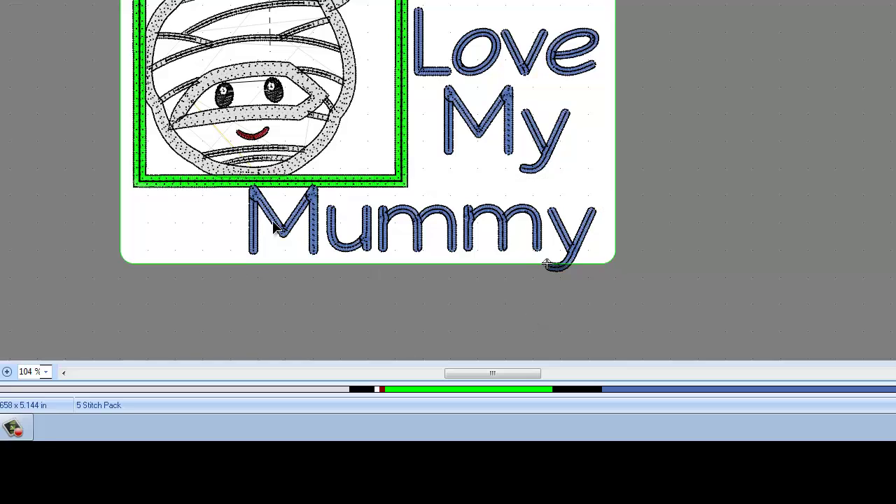
pyautogui.moveTo(219, 202); pyautogui.dragTo(546, 280)
pyautogui.moveTo(224, 193); pyautogui.dragTo(549, 264)
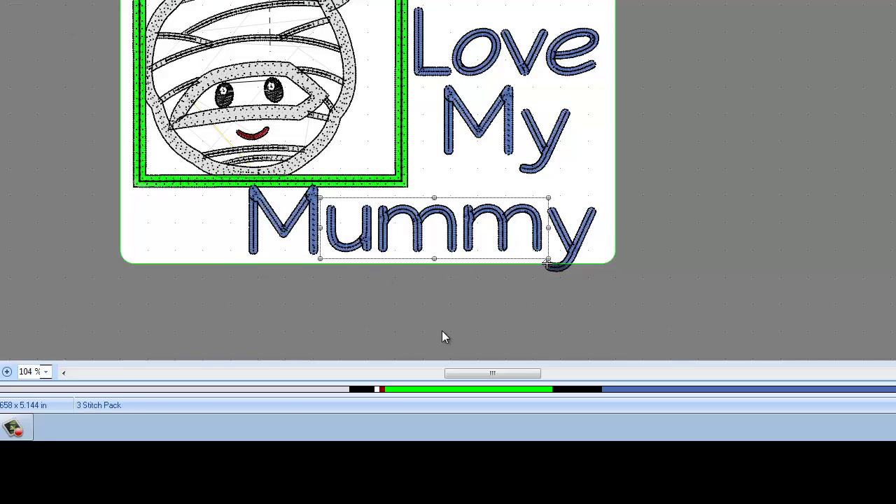
pyautogui.moveTo(540, 271)
pyautogui.mouseDown()
pyautogui.moveTo(486, 185)
pyautogui.moveTo(243, 197)
pyautogui.moveTo(547, 264)
pyautogui.moveTo(538, 184)
pyautogui.moveTo(247, 187)
pyautogui.moveTo(231, 197)
pyautogui.moveTo(548, 263)
pyautogui.mouseUp()
pyautogui.click(467, 282)
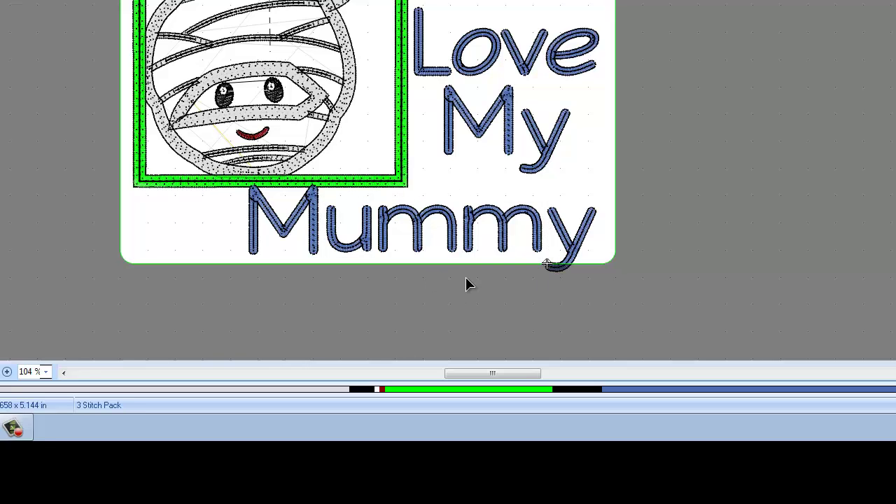
# Scale down the whole word "Mummy" proportionally and position it inside the hoop's lower edge, below the patch, and deselect it.
pyautogui.moveTo(614, 277); pyautogui.dragTo(208, 194)
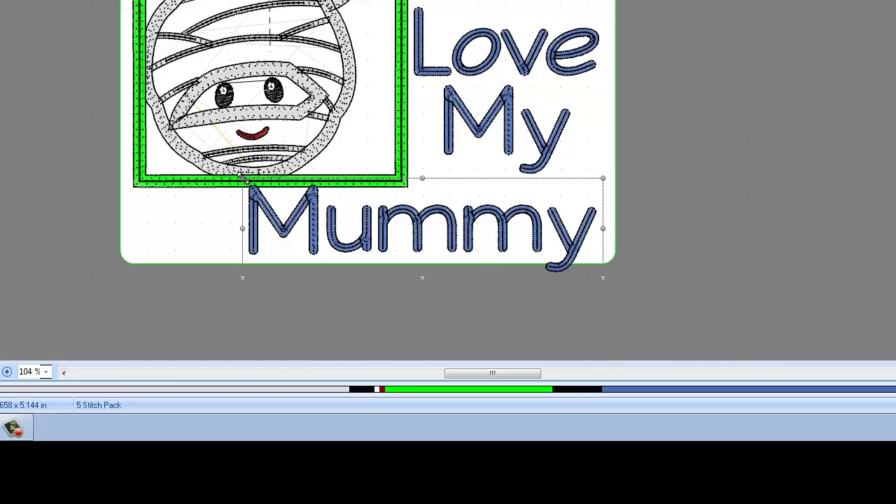
pyautogui.moveTo(243, 179); pyautogui.dragTo(284, 184)
pyautogui.moveTo(511, 245); pyautogui.dragTo(513, 232)
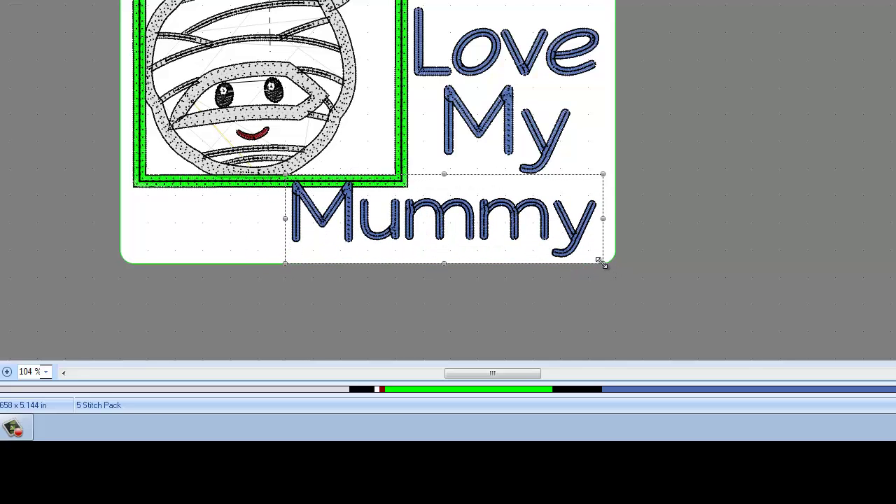
pyautogui.moveTo(602, 263); pyautogui.dragTo(577, 257)
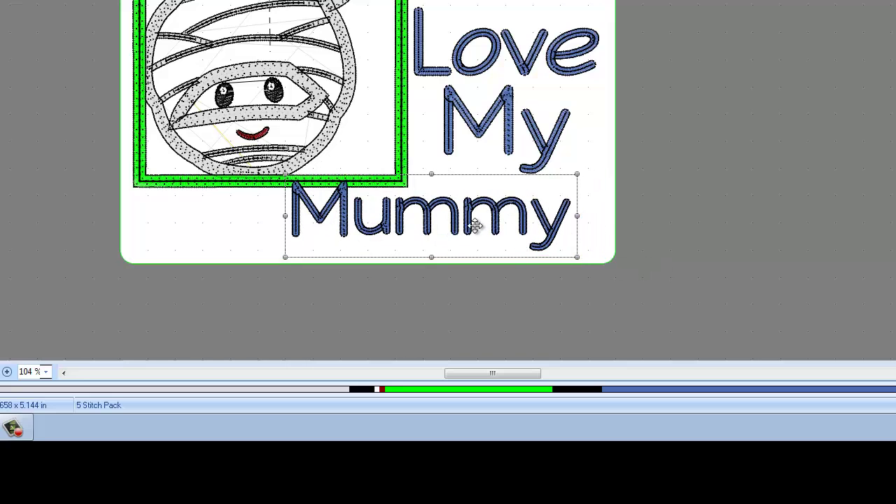
pyautogui.moveTo(476, 225); pyautogui.dragTo(485, 227)
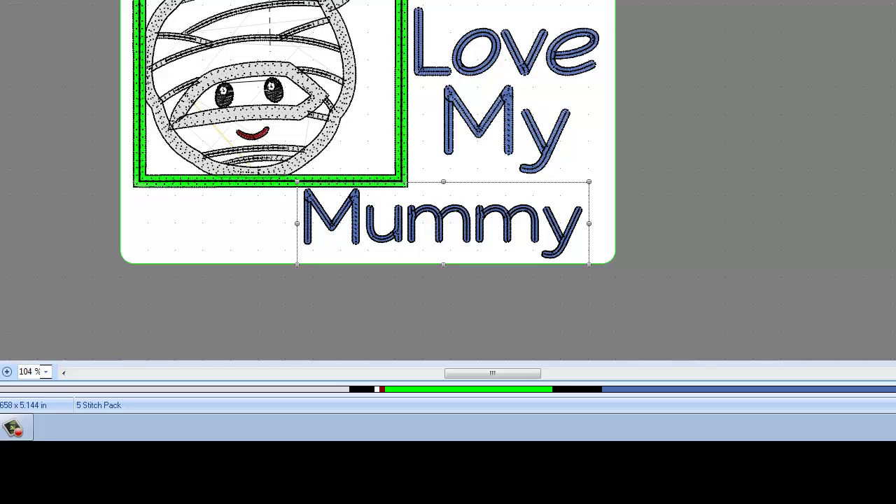
pyautogui.click(601, 154)
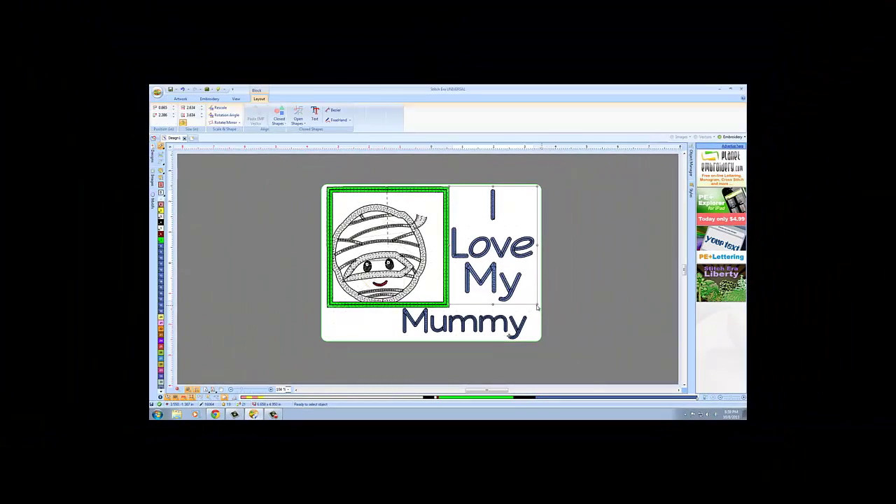
# Scale down the "I Love My" lettering proportionally and center it in the space beside the green patch frame.
pyautogui.click(576, 212)
pyautogui.moveTo(532, 300); pyautogui.dragTo(527, 290)
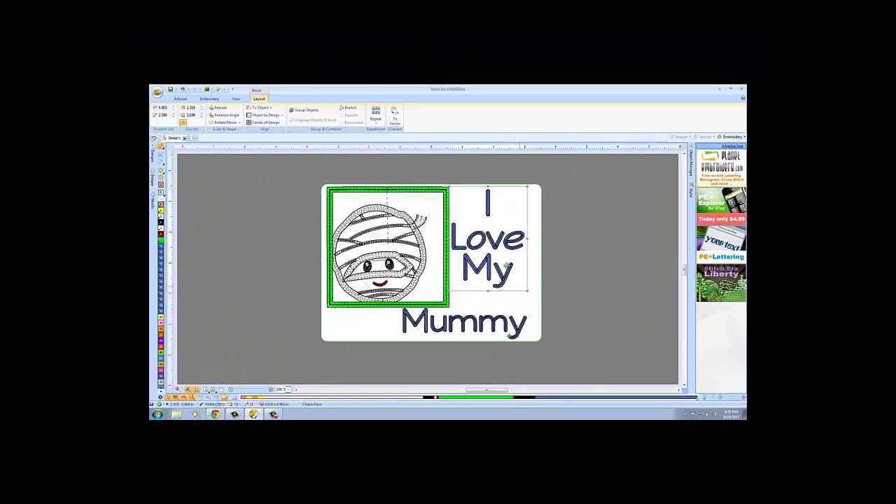
pyautogui.moveTo(492, 249)
pyautogui.mouseDown()
pyautogui.moveTo(486, 266)
pyautogui.moveTo(428, 300)
pyautogui.moveTo(441, 303)
pyautogui.moveTo(418, 302)
pyautogui.moveTo(498, 287)
pyautogui.moveTo(498, 257)
pyautogui.mouseUp()
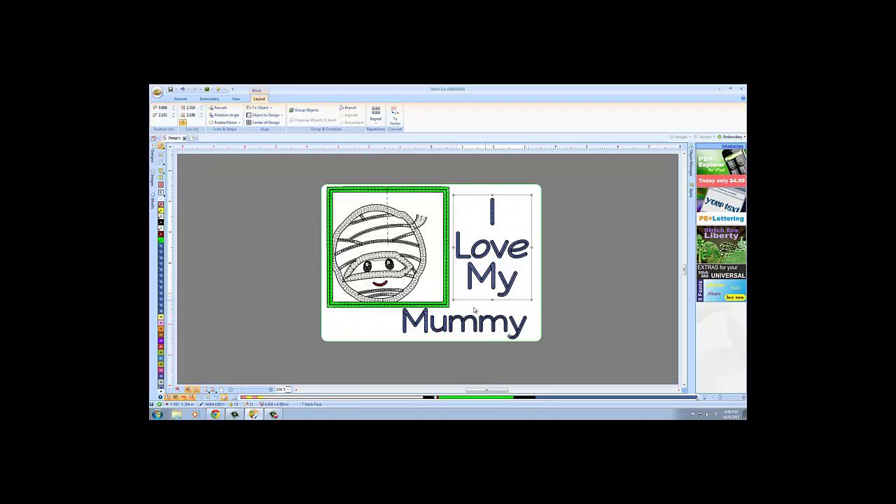
pyautogui.click(531, 310)
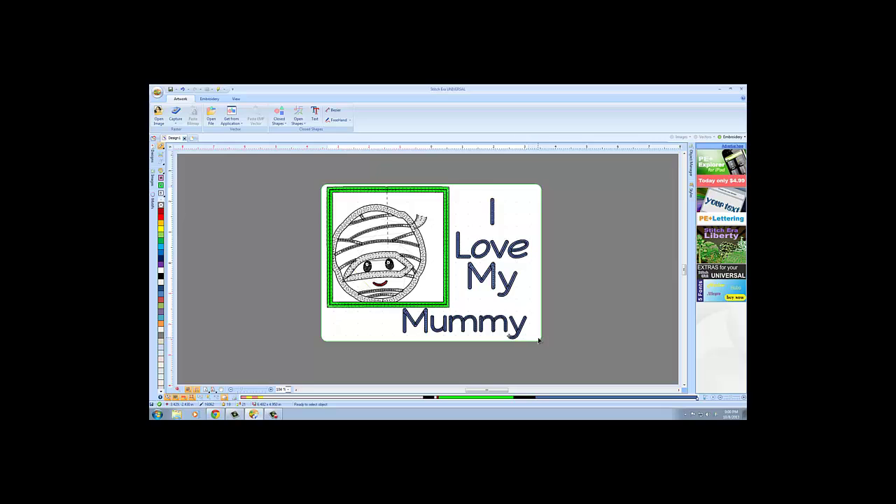
# Move the word "My" slightly down to even out the spacing between "Love" and "Mummy".
pyautogui.moveTo(461, 260); pyautogui.dragTo(537, 302)
pyautogui.moveTo(491, 276); pyautogui.dragTo(494, 282)
pyautogui.click(536, 306)
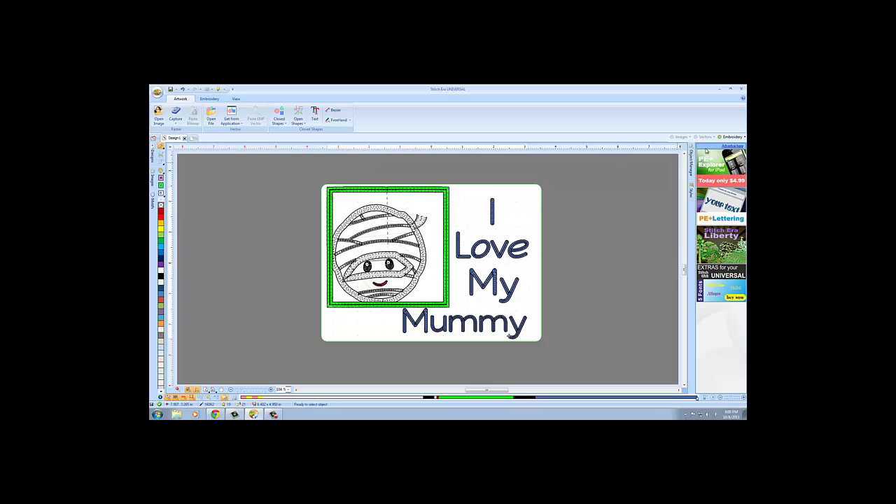
# Show the Object Manager and examine which patch part or letter each stitch pack in the list represents.
pyautogui.click(691, 165)
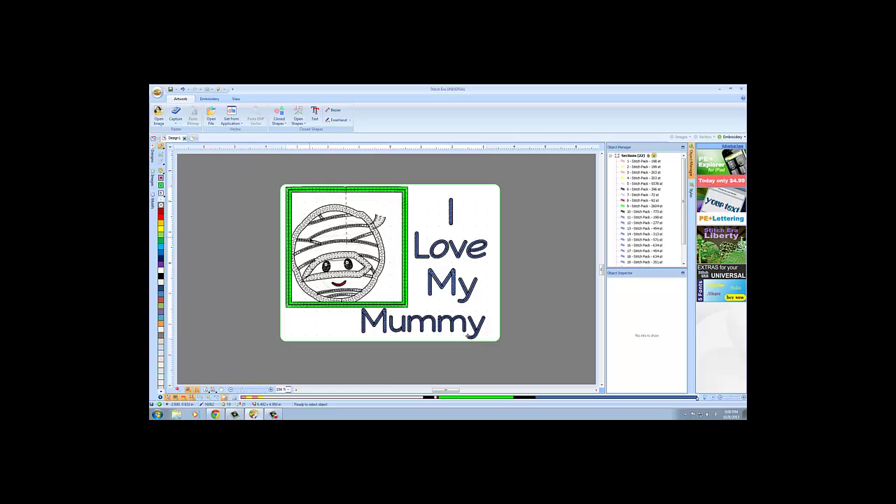
pyautogui.click(633, 162)
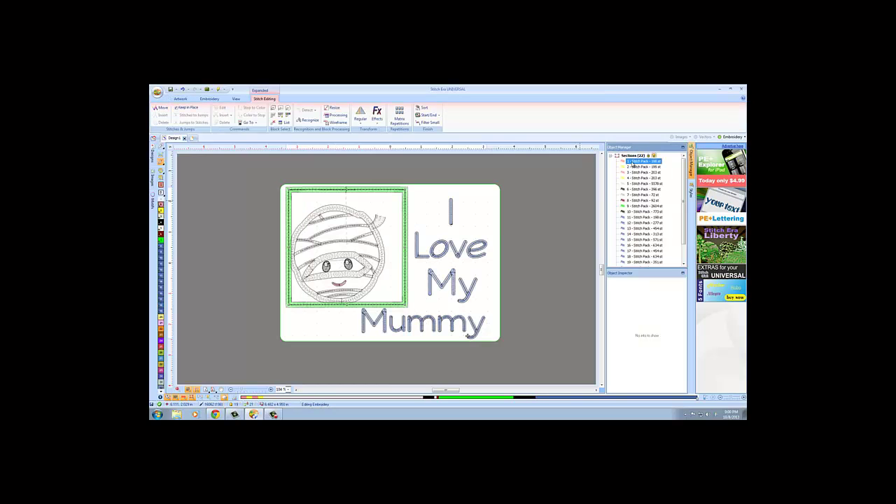
pyautogui.click(635, 167)
pyautogui.click(634, 173)
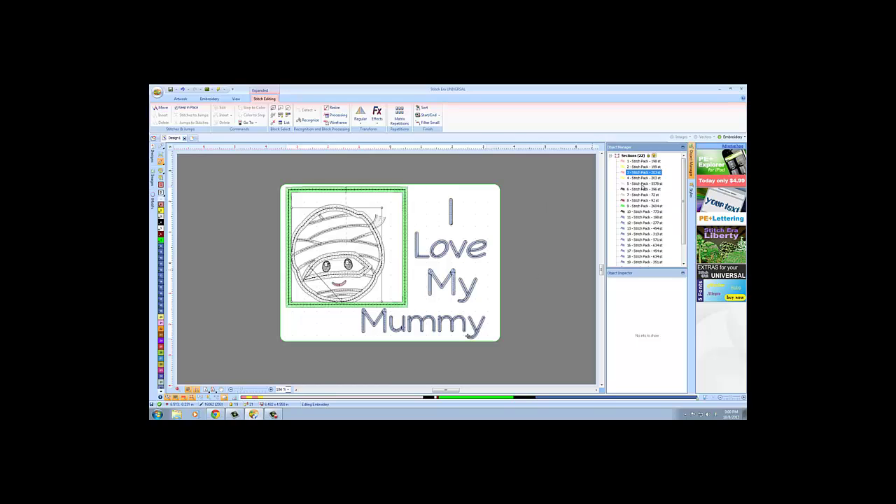
pyautogui.click(629, 219)
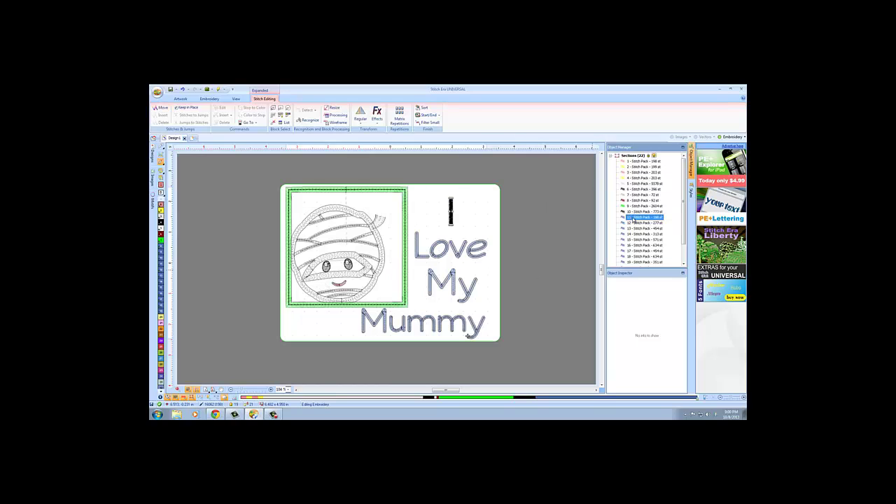
pyautogui.moveTo(684, 196); pyautogui.dragTo(682, 212)
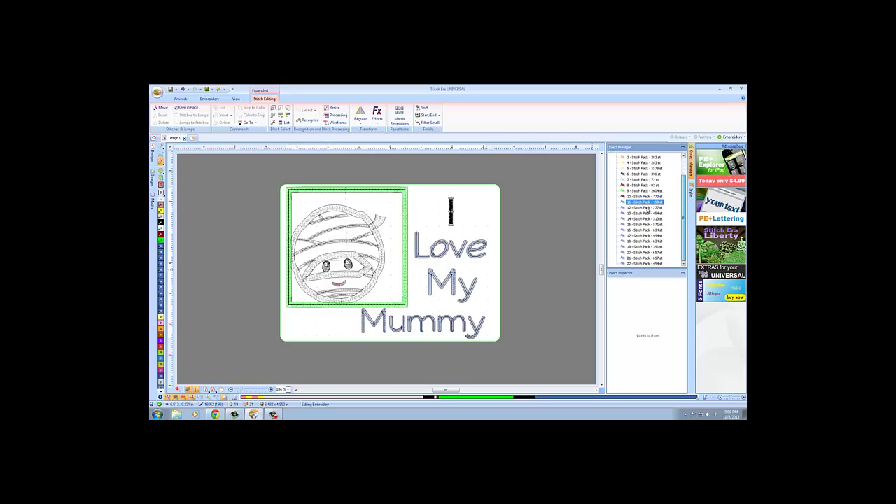
pyautogui.press('Down')
pyautogui.press('Down')
pyautogui.press('Down')
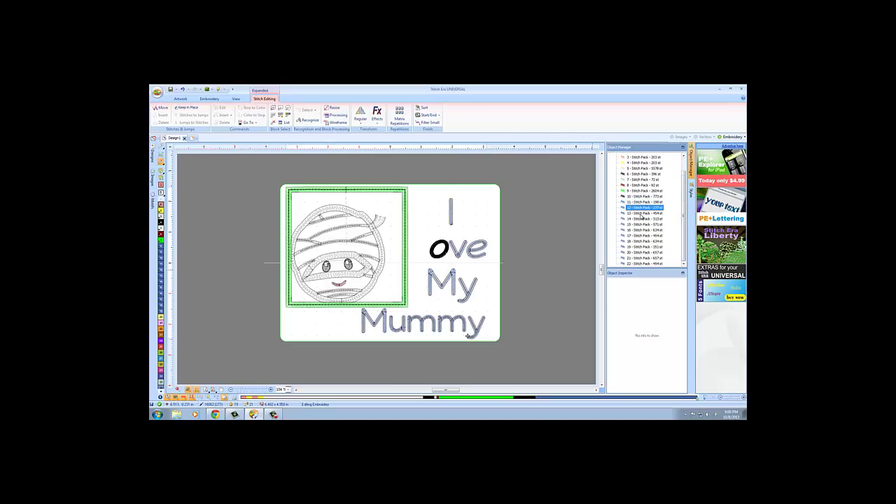
pyautogui.press('Down')
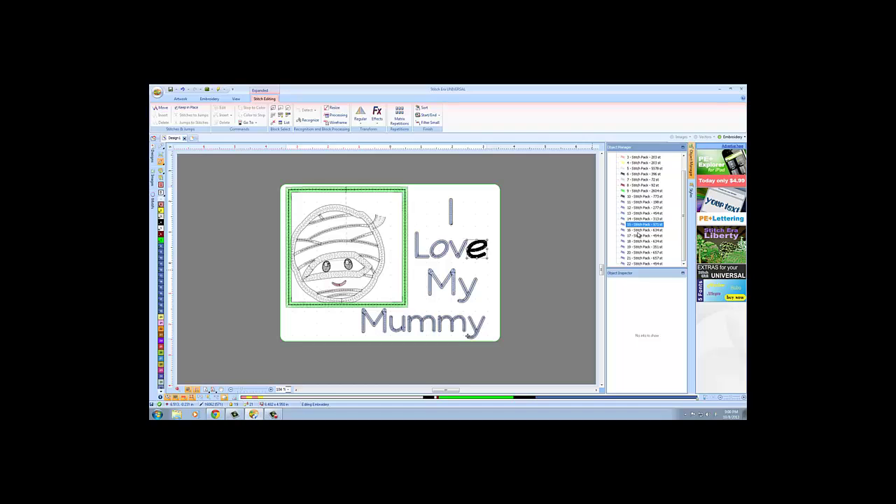
pyautogui.click(642, 207)
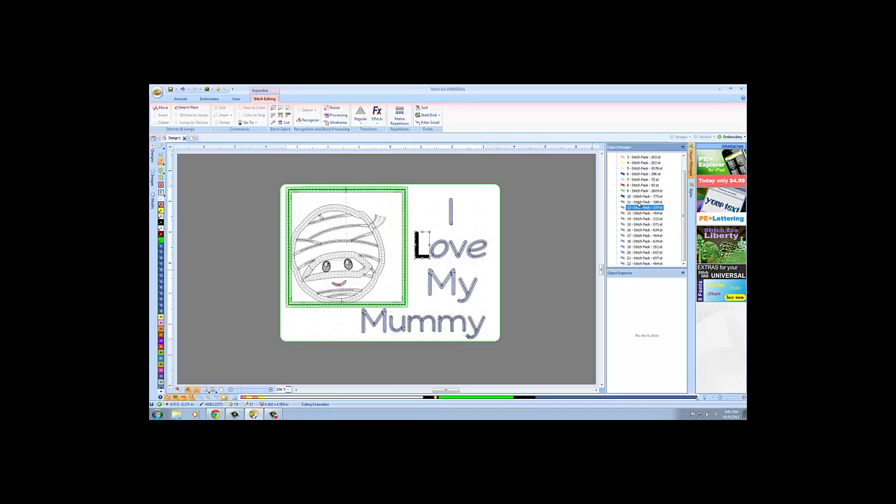
# Select all the lettering stitch packs, 11 through 22, change their color to black (color 4), and deselect them.
pyautogui.click(638, 202)
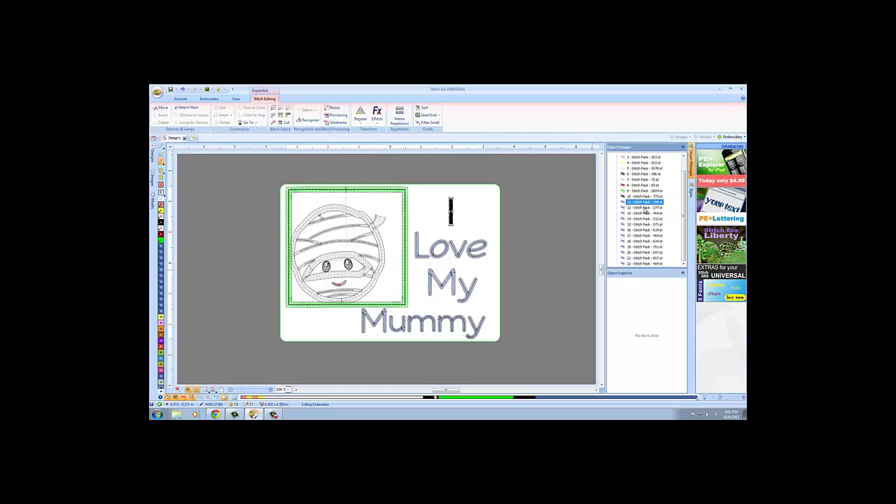
pyautogui.keyDown('shift'); pyautogui.click(631, 264); pyautogui.keyUp('shift')
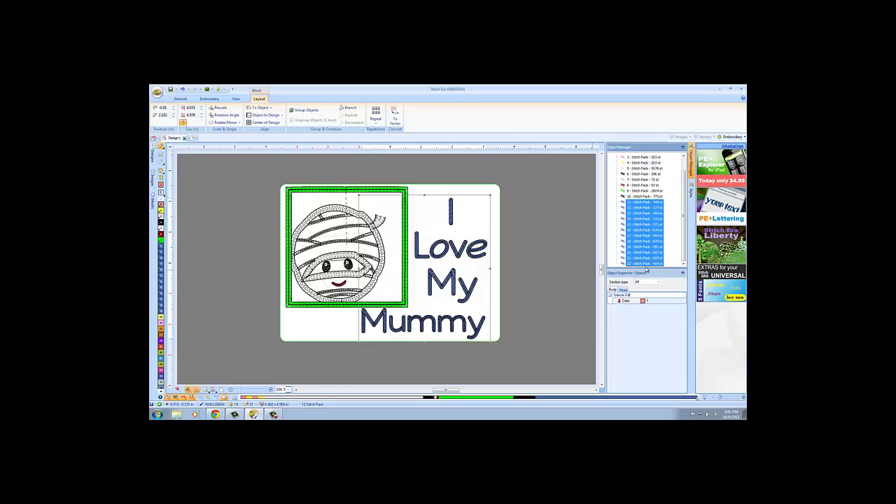
pyautogui.click(644, 302)
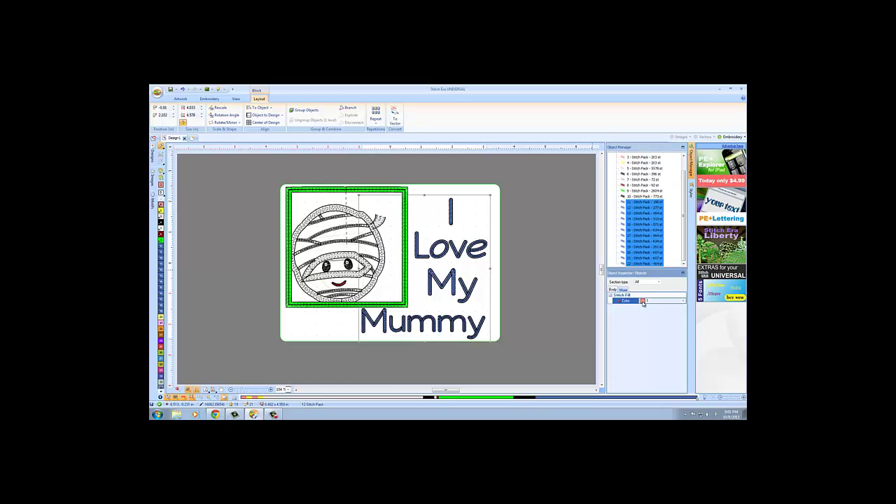
pyautogui.click(684, 302)
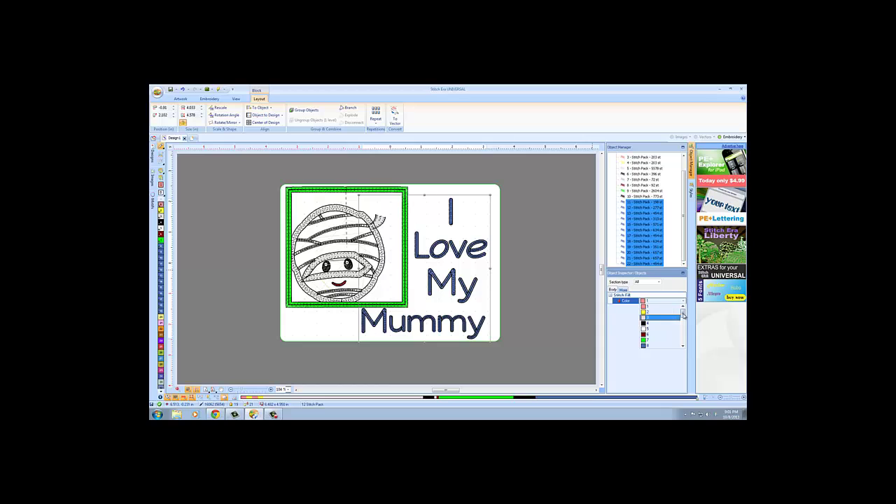
pyautogui.moveTo(683, 320)
pyautogui.mouseDown()
pyautogui.moveTo(681, 345)
pyautogui.moveTo(683, 312)
pyautogui.mouseUp()
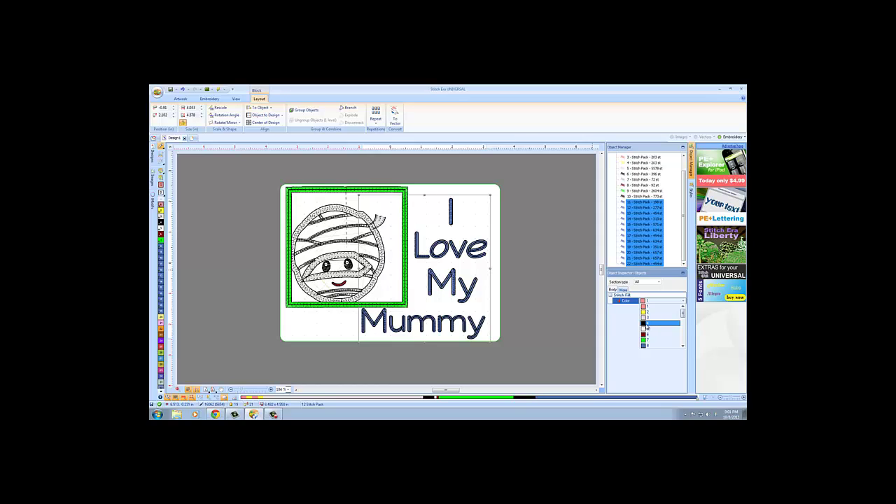
pyautogui.click(648, 323)
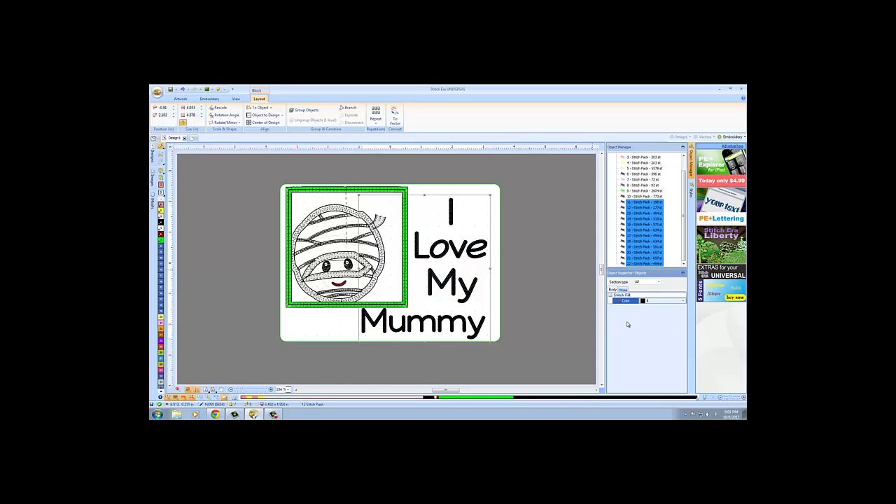
pyautogui.click(561, 271)
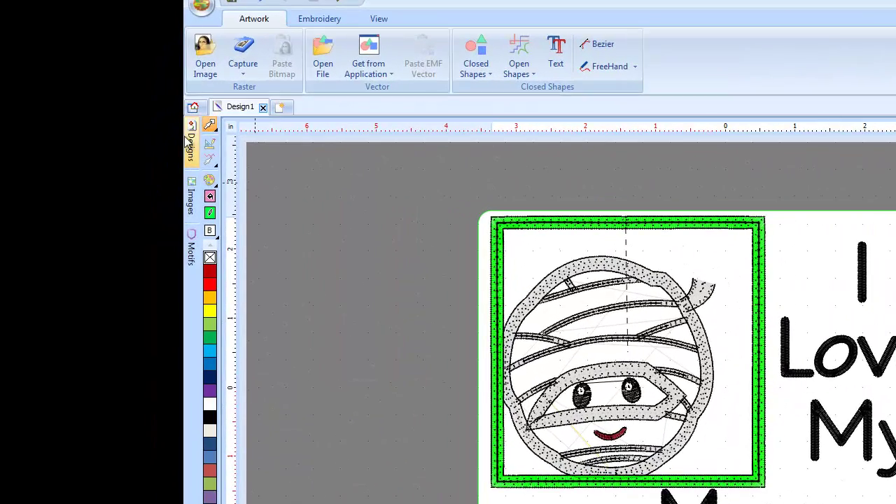
# Open the design library's machine-format folders and collapse the Fonts folder.
pyautogui.click(189, 143)
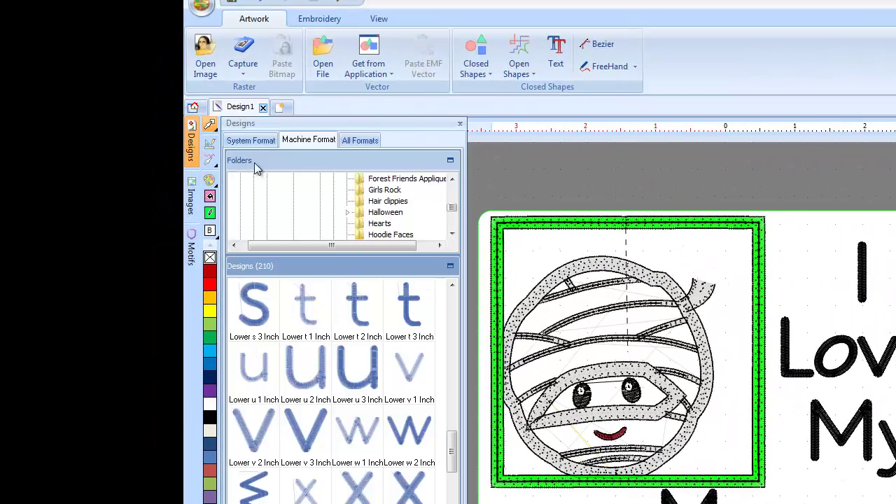
pyautogui.click(452, 181)
pyautogui.click(453, 181)
pyautogui.click(452, 180)
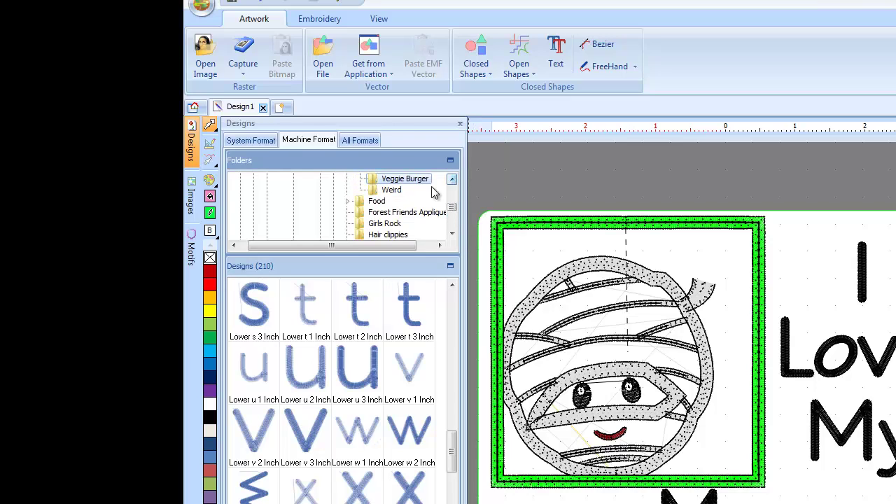
pyautogui.click(452, 181)
pyautogui.click(452, 180)
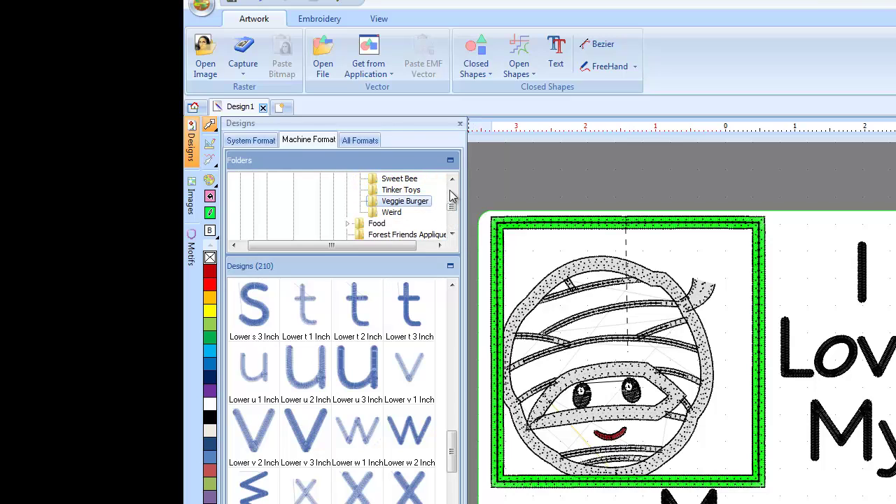
pyautogui.click(452, 180)
pyautogui.click(452, 181)
pyautogui.click(452, 180)
pyautogui.click(452, 181)
pyautogui.doubleClick(452, 180)
pyautogui.click(452, 180)
pyautogui.doubleClick(452, 181)
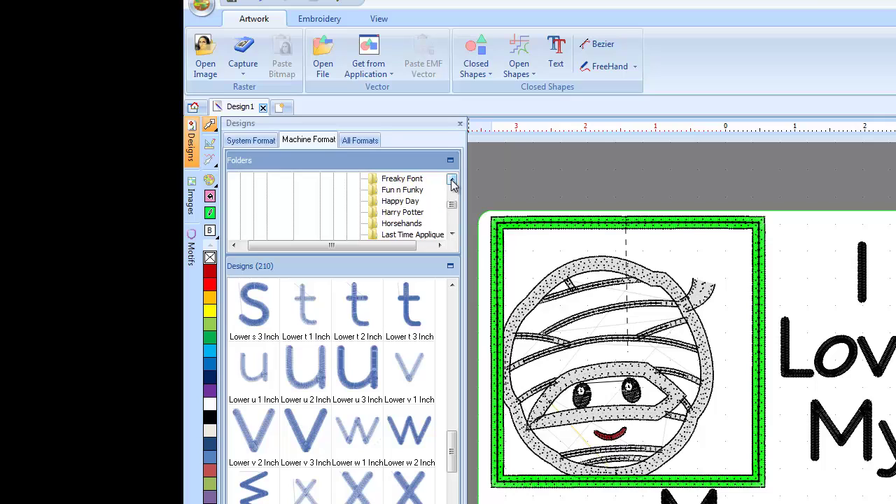
pyautogui.doubleClick(452, 181)
pyautogui.click(452, 180)
pyautogui.doubleClick(452, 181)
pyautogui.click(452, 180)
pyautogui.doubleClick(452, 180)
pyautogui.click(452, 180)
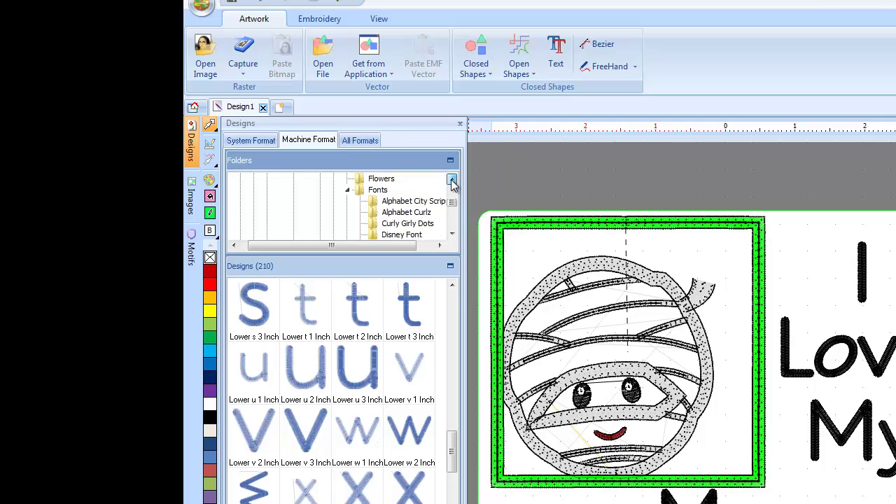
pyautogui.click(347, 190)
# Show the designs in the library's Halloween folder.
pyautogui.click(452, 233)
pyautogui.doubleClick(452, 233)
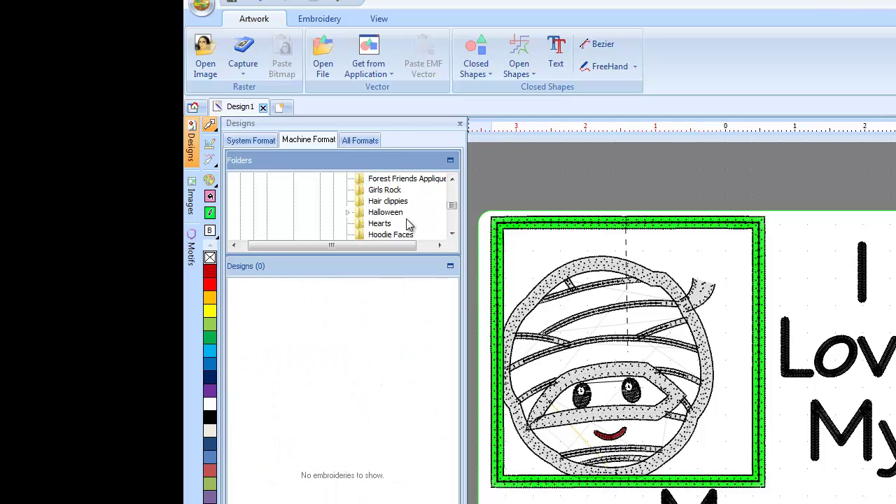
pyautogui.click(385, 212)
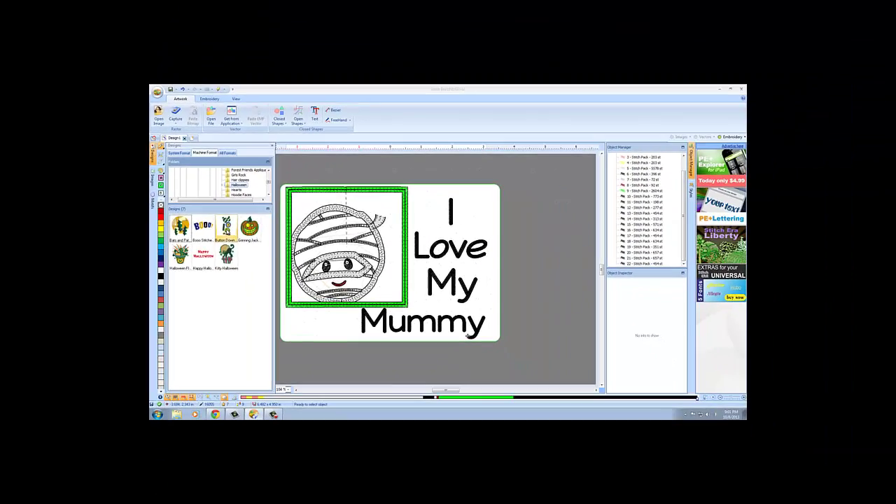
# Insert the Happy Halloween design over the "I Love My" lettering, accepting the free-needle color assignment.
pyautogui.moveTo(357, 308)
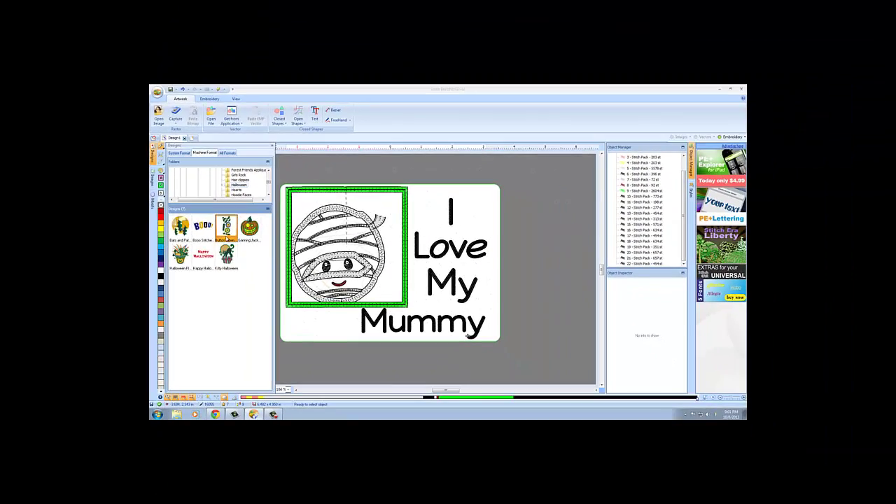
pyautogui.moveTo(203, 256)
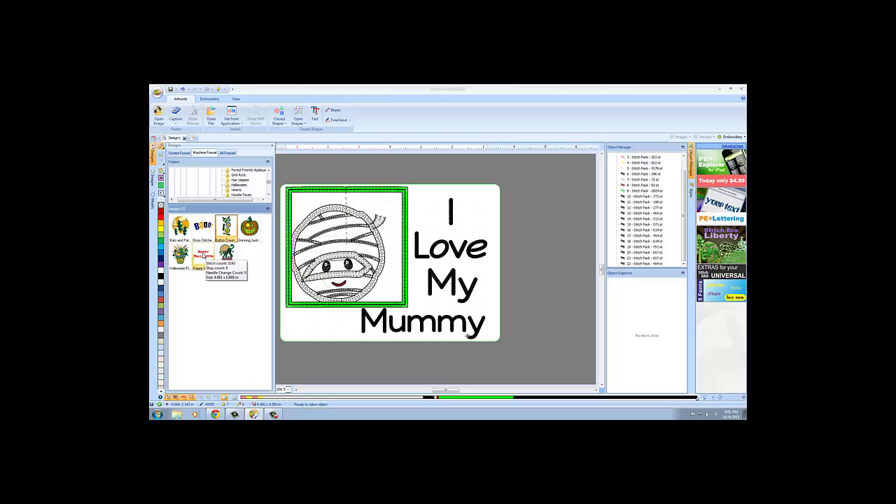
pyautogui.moveTo(203, 256); pyautogui.dragTo(438, 231)
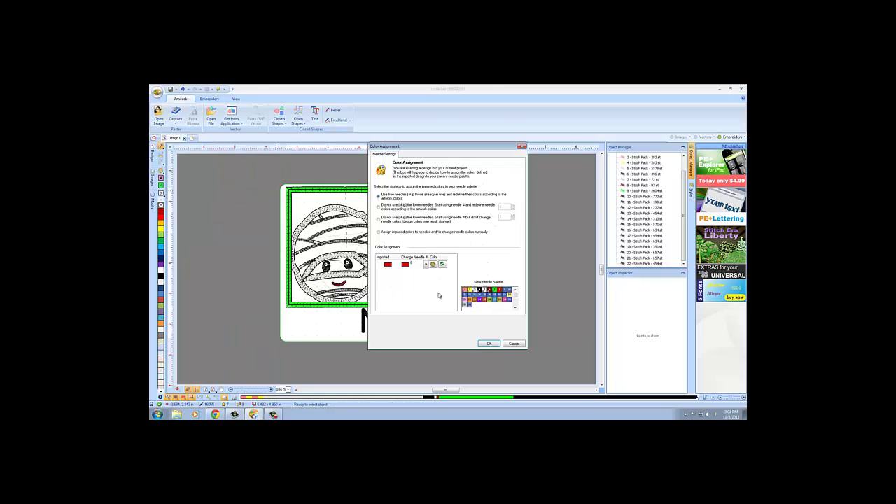
pyautogui.click(489, 343)
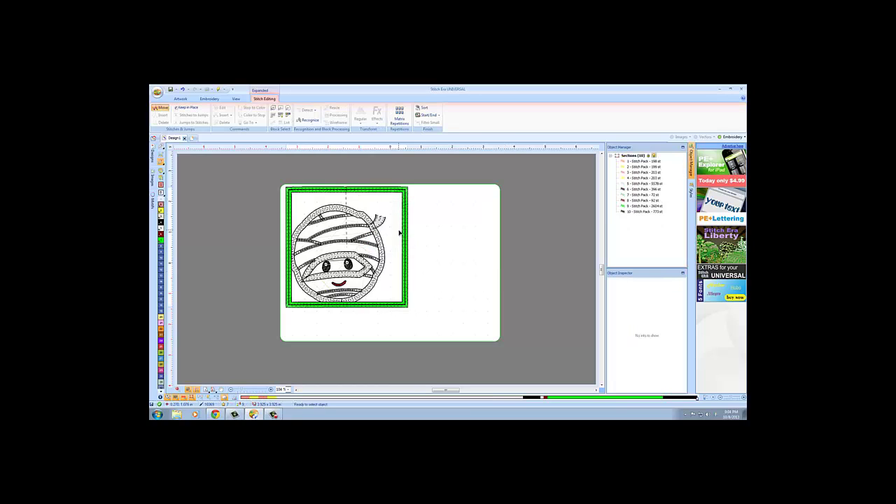
# Insert the Happy Halloween design from the Halloween folder beside the mummy patch, accepting the proposed color assignment.
pyautogui.click(152, 150)
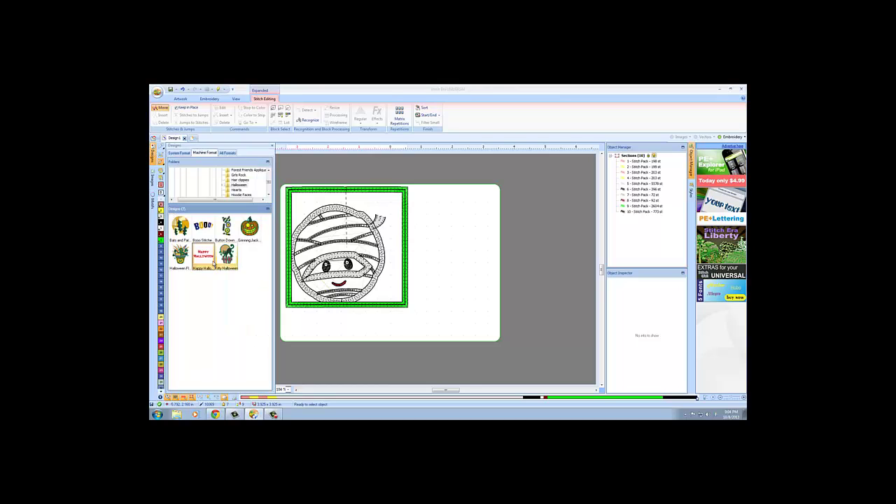
pyautogui.moveTo(203, 258); pyautogui.dragTo(444, 245)
pyautogui.click(490, 343)
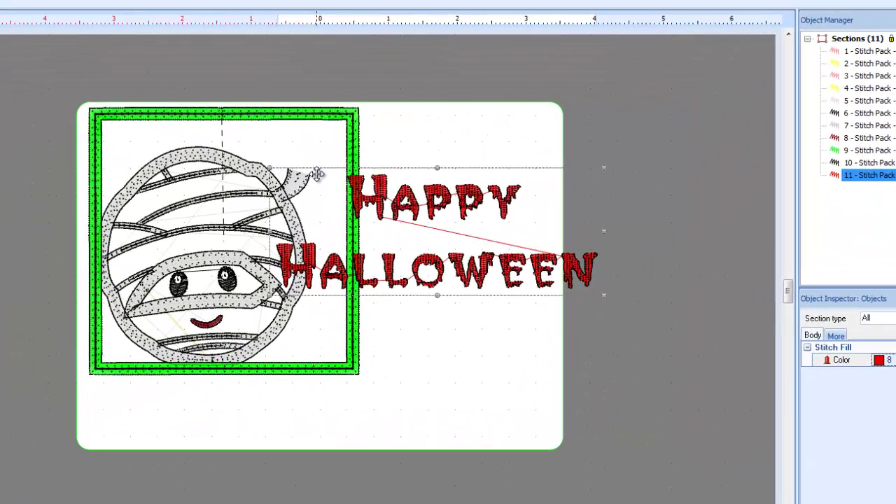
# Rotate the Happy Halloween lettering to about 286°, move it into the hoop space beside the green frame, and deselect it.
pyautogui.click(273, 171)
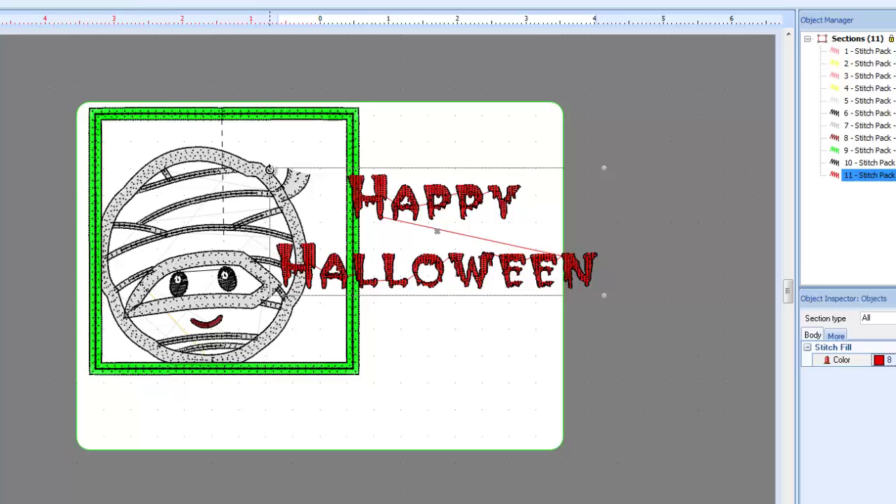
pyautogui.moveTo(270, 169); pyautogui.dragTo(434, 129)
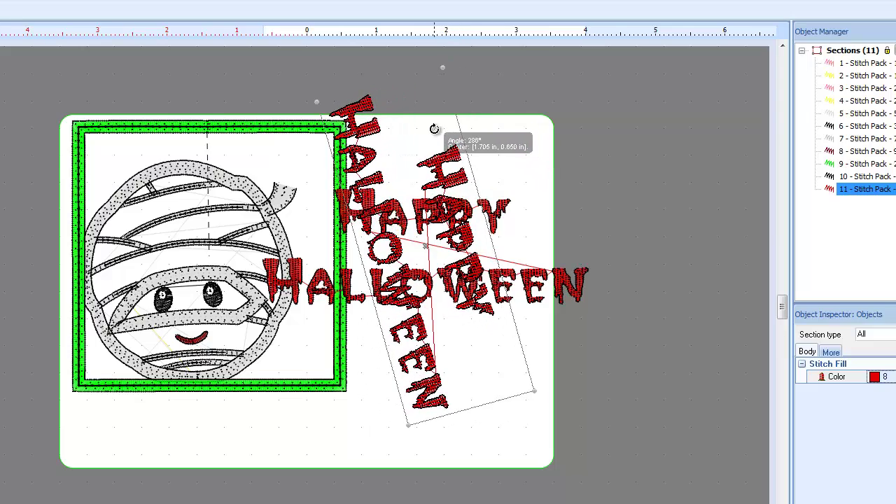
pyautogui.moveTo(394, 214); pyautogui.dragTo(416, 263)
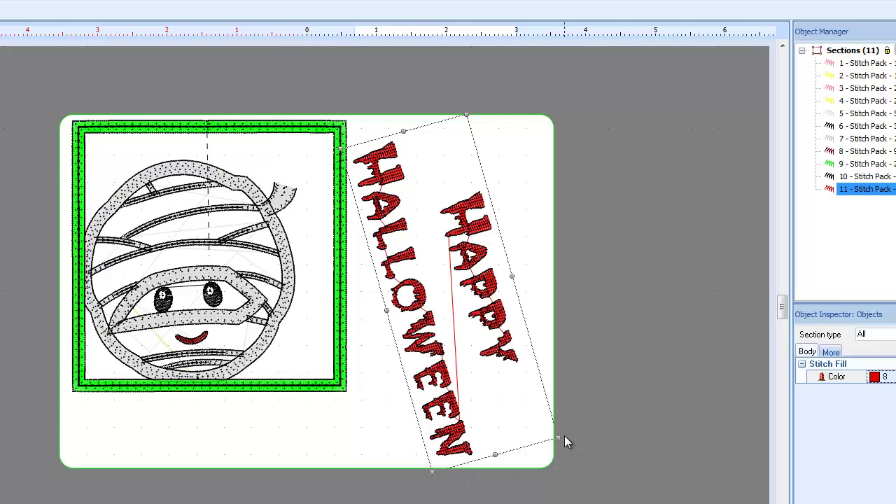
pyautogui.press('Escape')
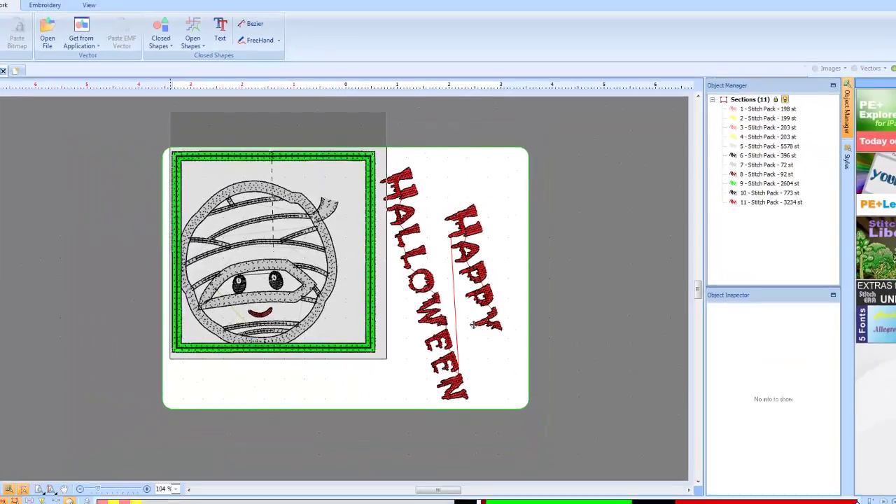
# Select the whole design with its rotation handles to check its fit within the hoop, and clear the selection.
pyautogui.hotkey('ctrl', 'a')
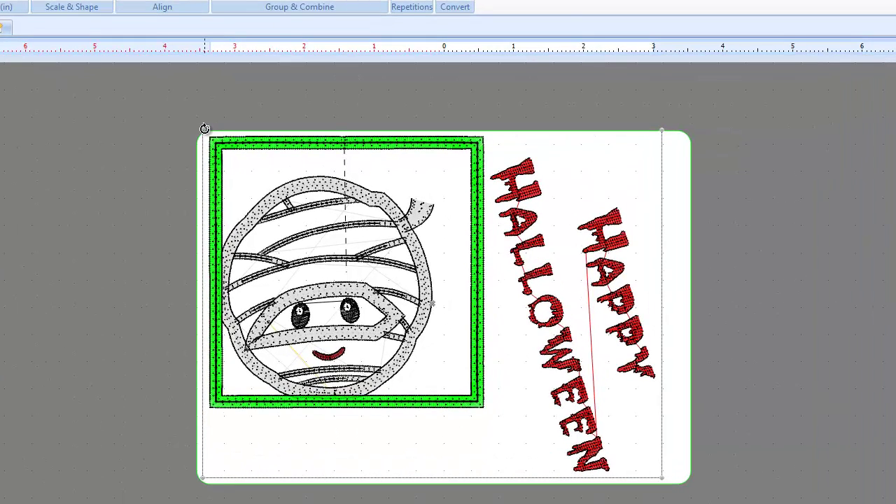
pyautogui.click(206, 136)
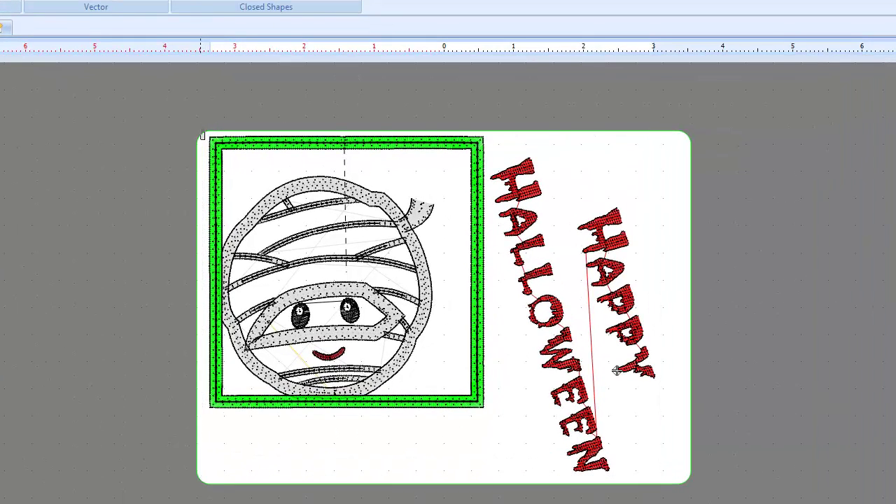